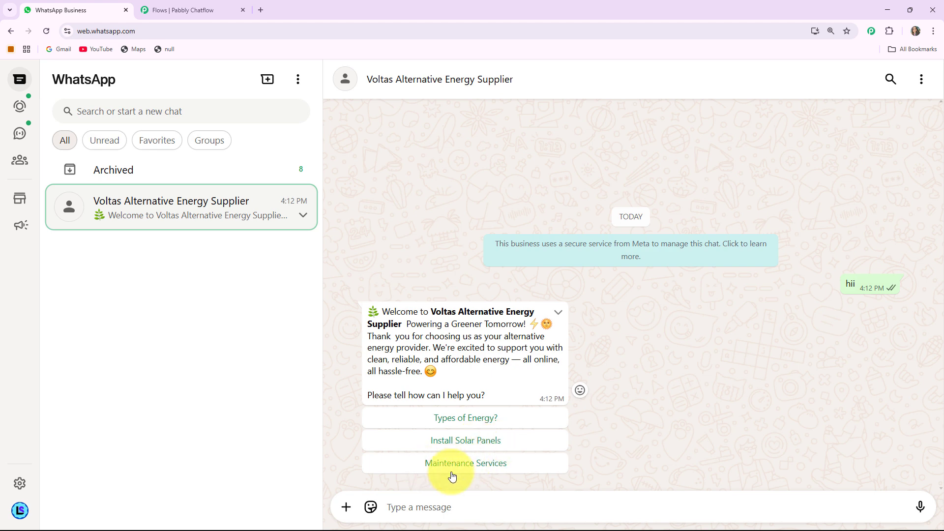
Step: Choose the Install Solar Panels and Types of Energy? replies in the Voltas Alternative Energy Supplier chat and review the chatbot's answers
left_click(453, 446)
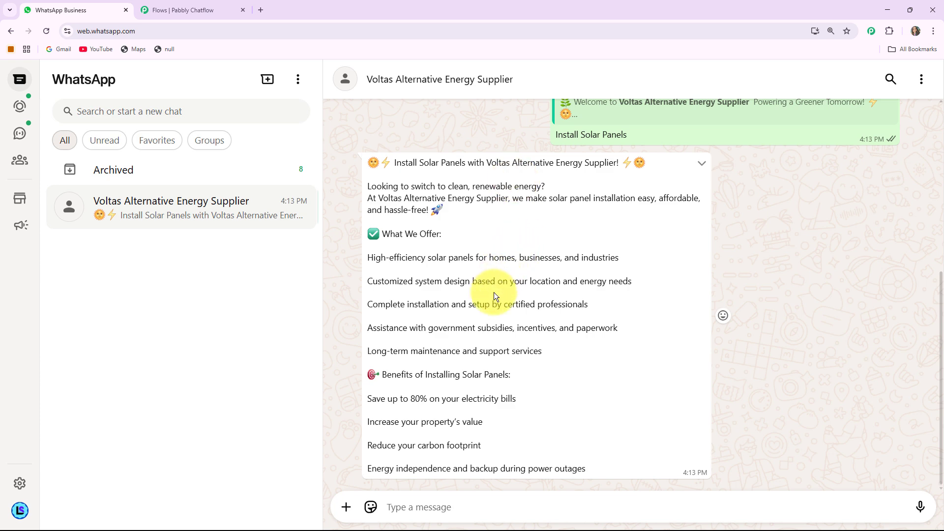
scroll(495, 293, "up", 3)
left_click(468, 141)
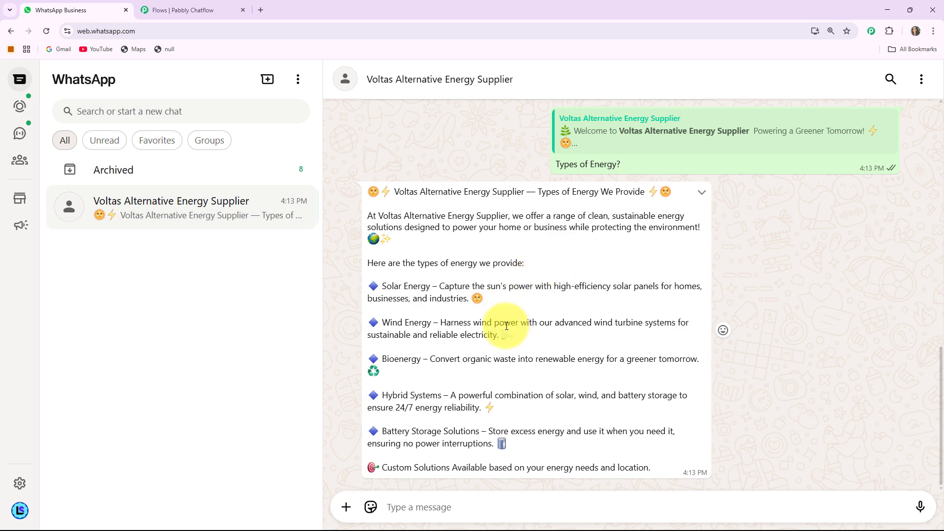
scroll(482, 264, "up", 5)
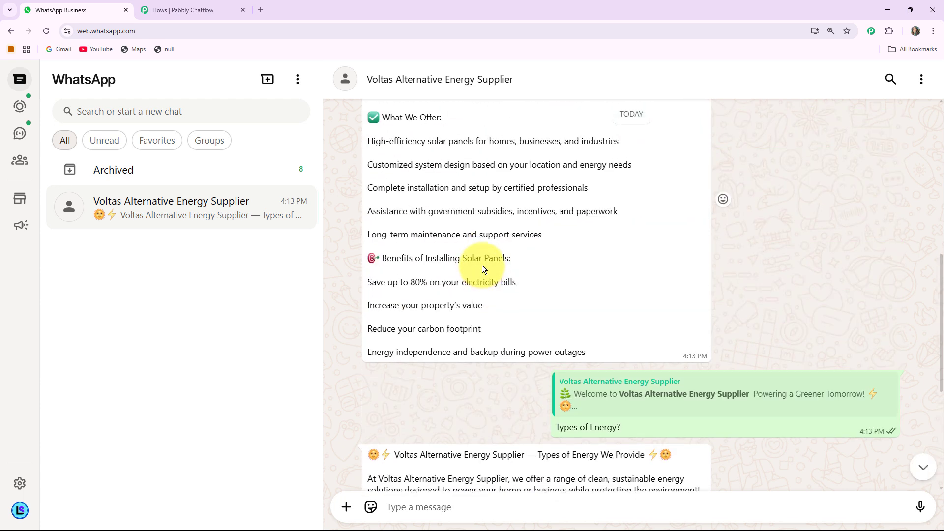
scroll(482, 268, "up", 6)
scroll(484, 270, "down", 3)
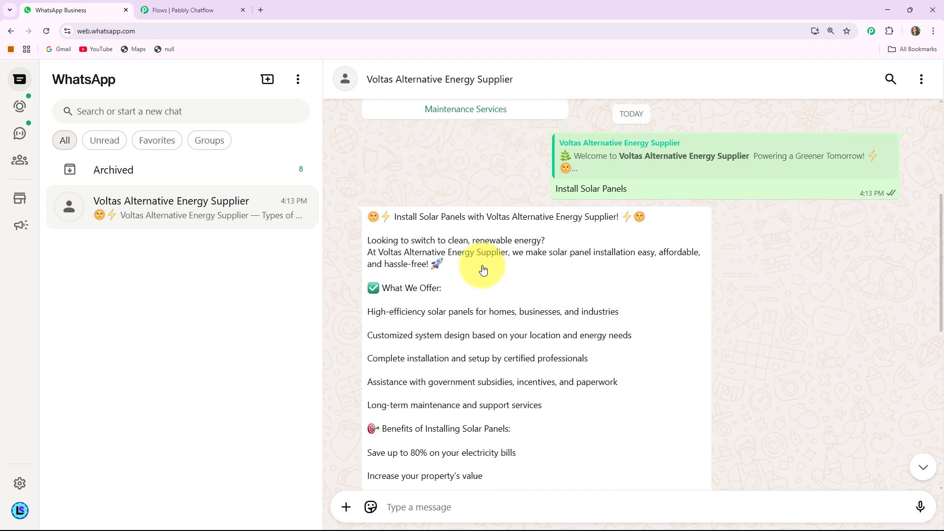
scroll(483, 269, "down", 8)
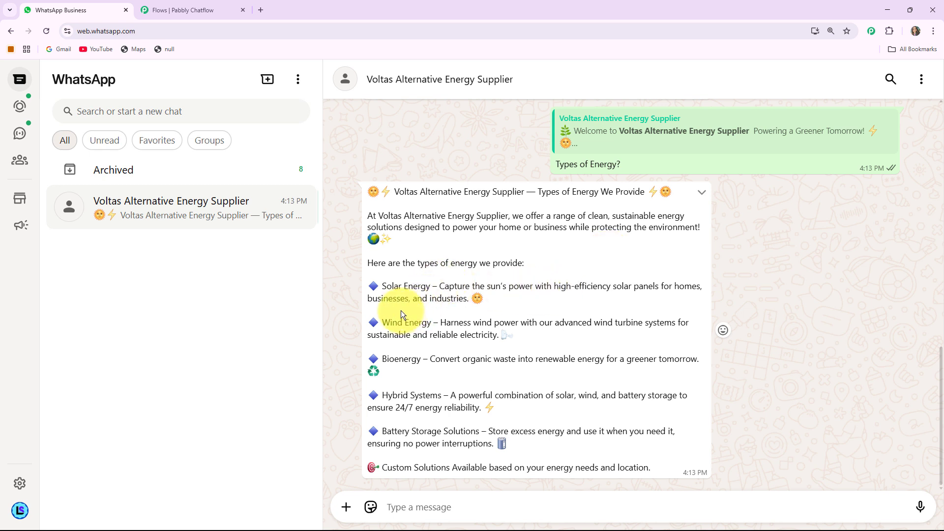
Step: Open the Pabbly Chatflow website in a new browser tab, sign in, and access the Pabbly Chatflow app
left_click(260, 10)
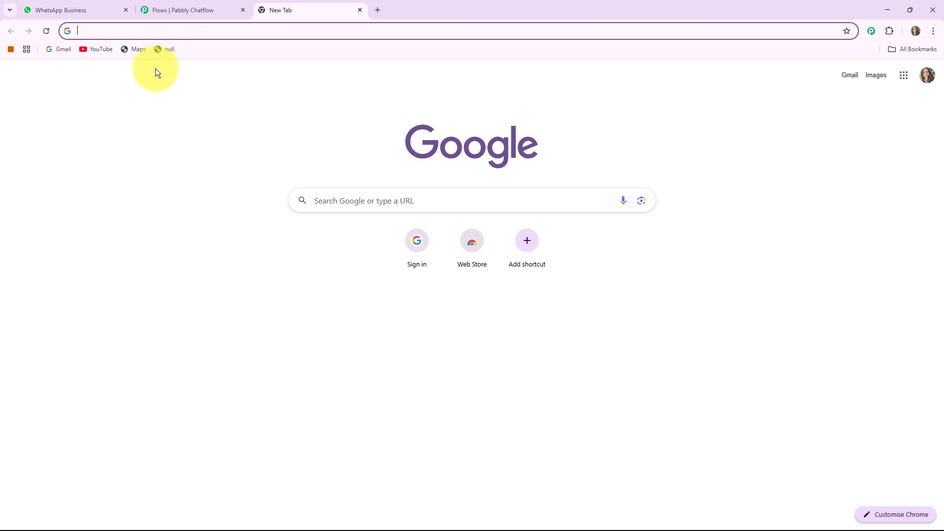
left_click(161, 33)
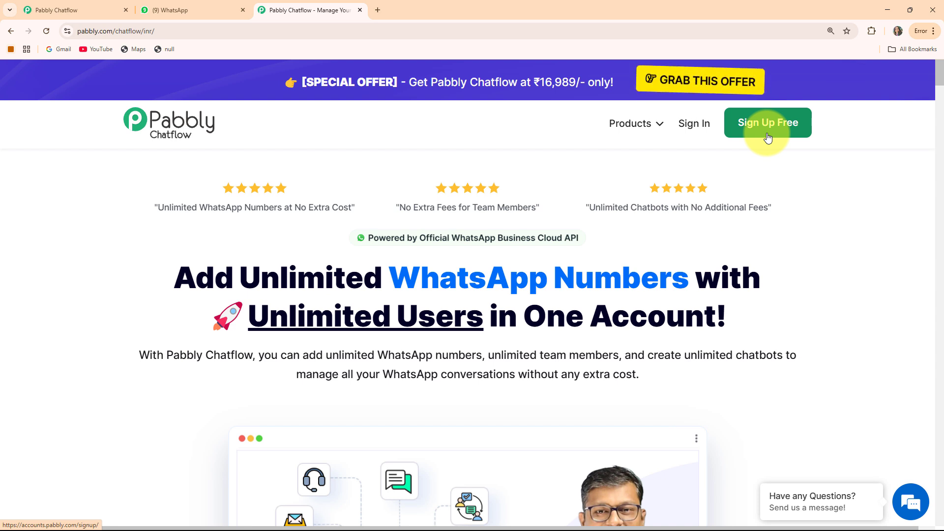
left_click(701, 130)
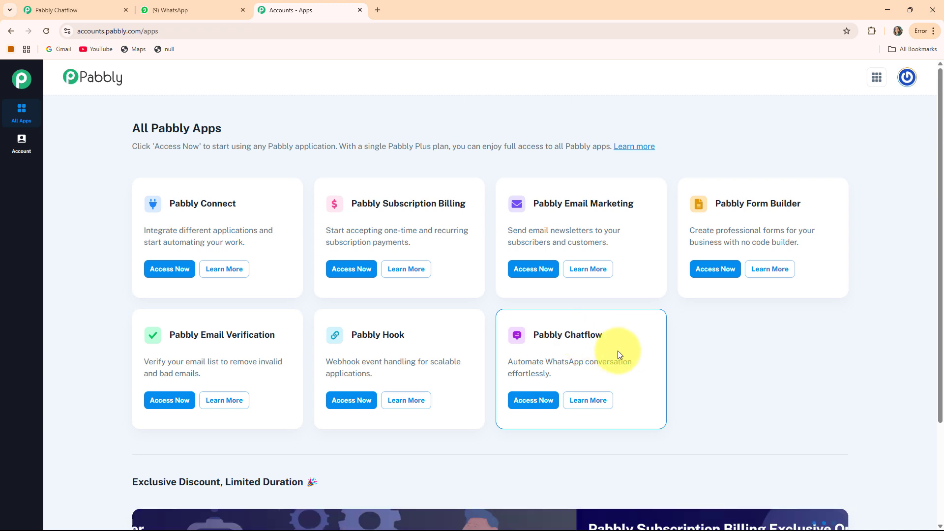
left_click(524, 399)
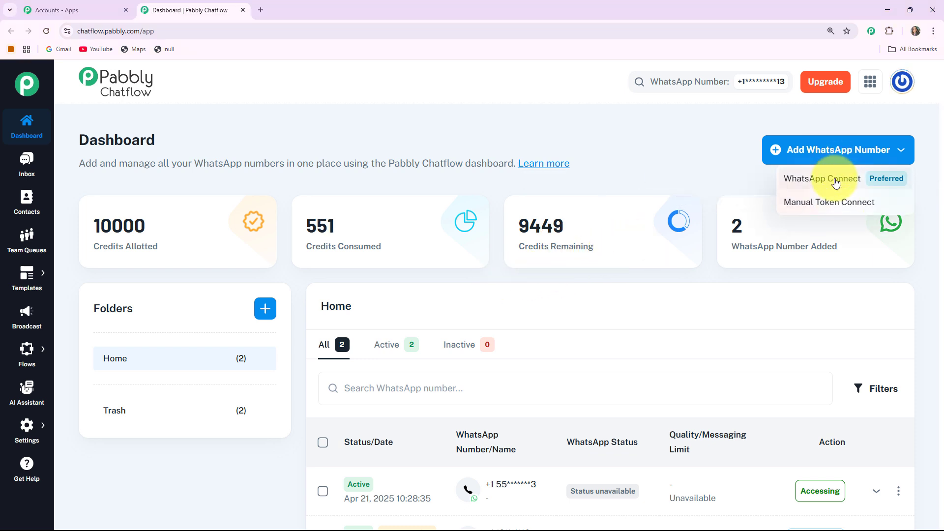
Step: Check the options for adding a WhatsApp number and look through the dashboard's list of added numbers
left_click(848, 210)
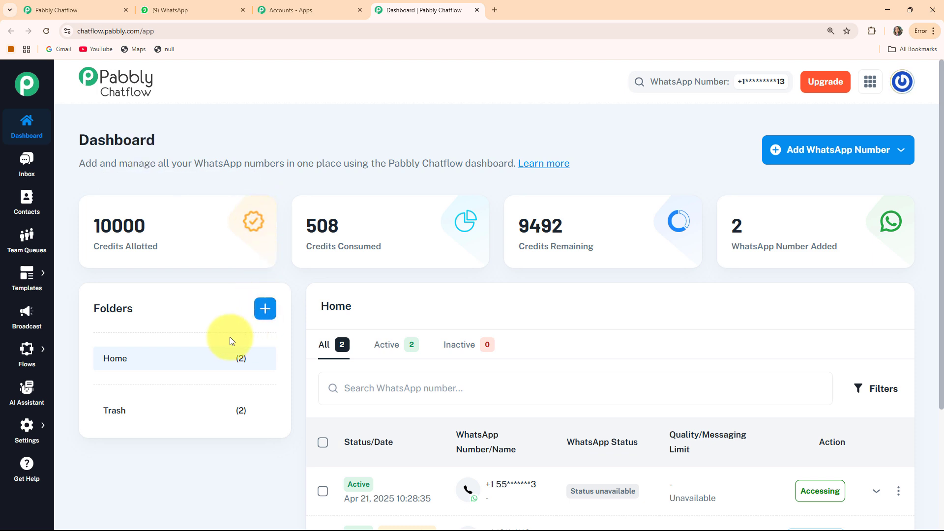
scroll(227, 338, "down", 1)
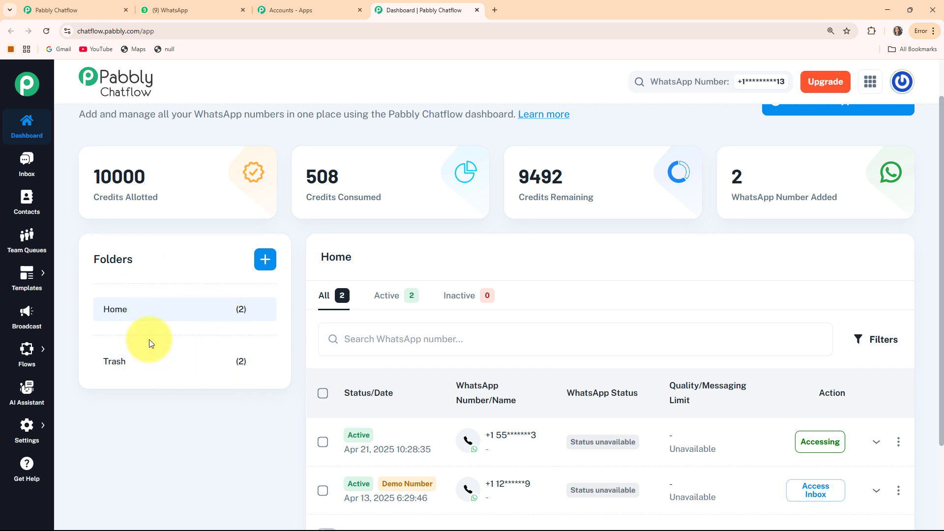
scroll(518, 385, "down", 1)
scroll(518, 386, "down", 1)
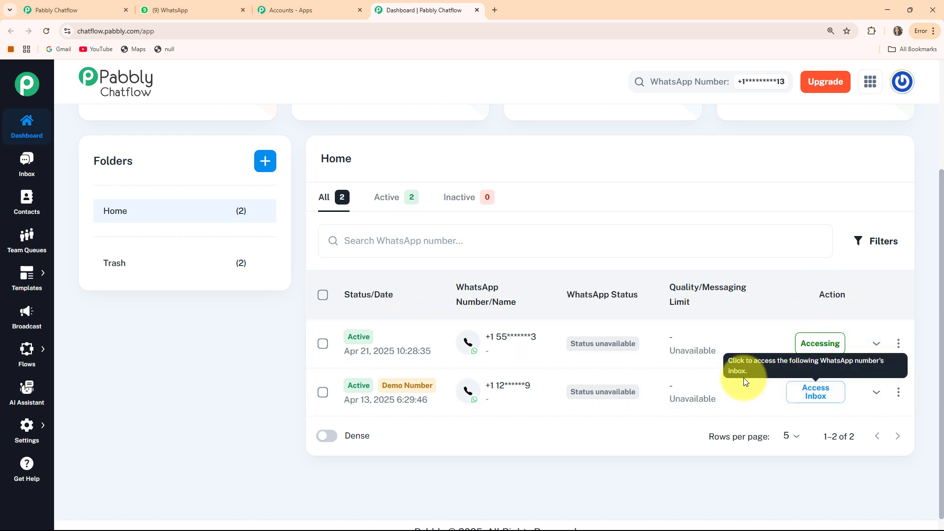
Step: Open the test contact's conversation in the Inbox and read through its latest messages
left_click(34, 180)
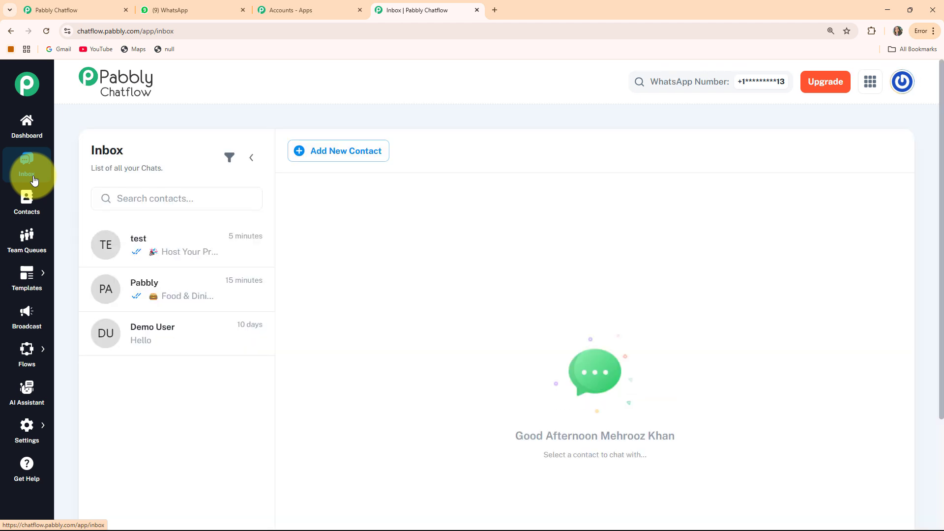
left_click(183, 254)
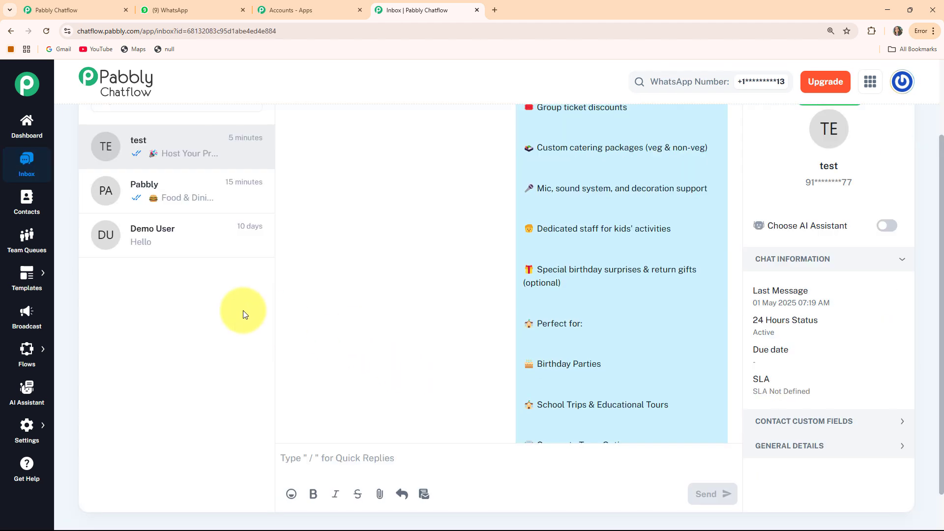
scroll(332, 327, "down", 2)
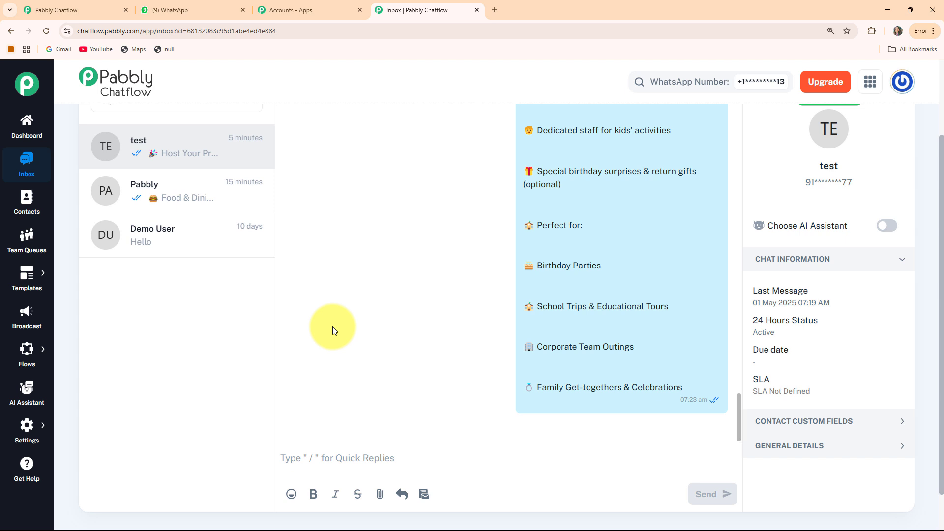
Step: Look over the Contacts, Team Queues, Templates List and Broadcast pages
left_click(35, 209)
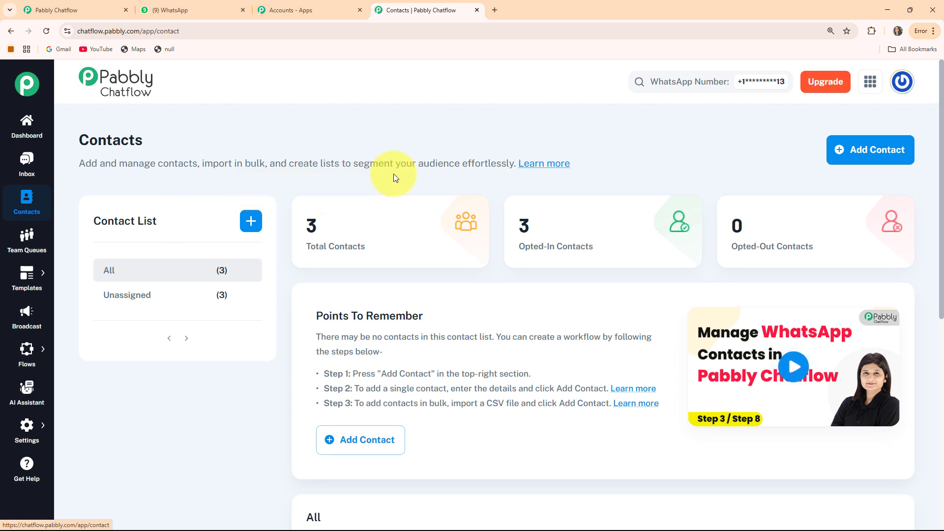
left_click(14, 259)
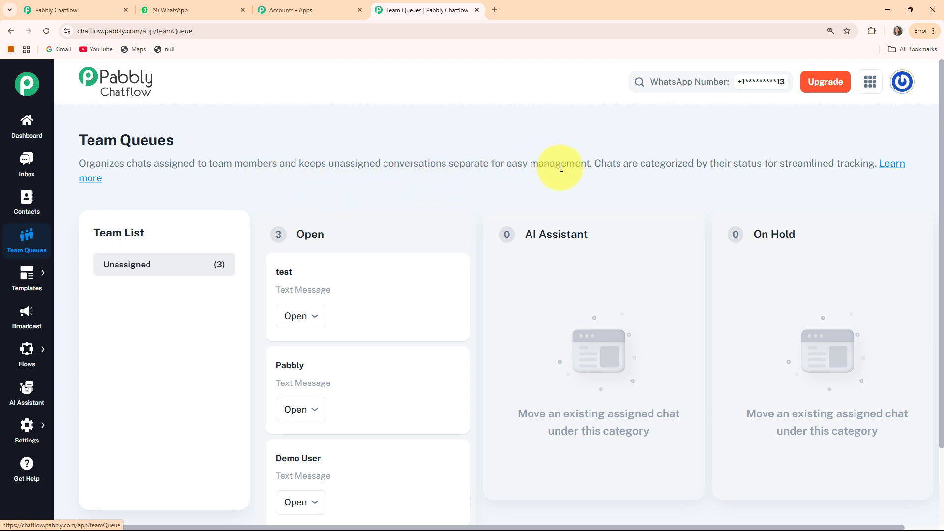
mouse_move(26, 275)
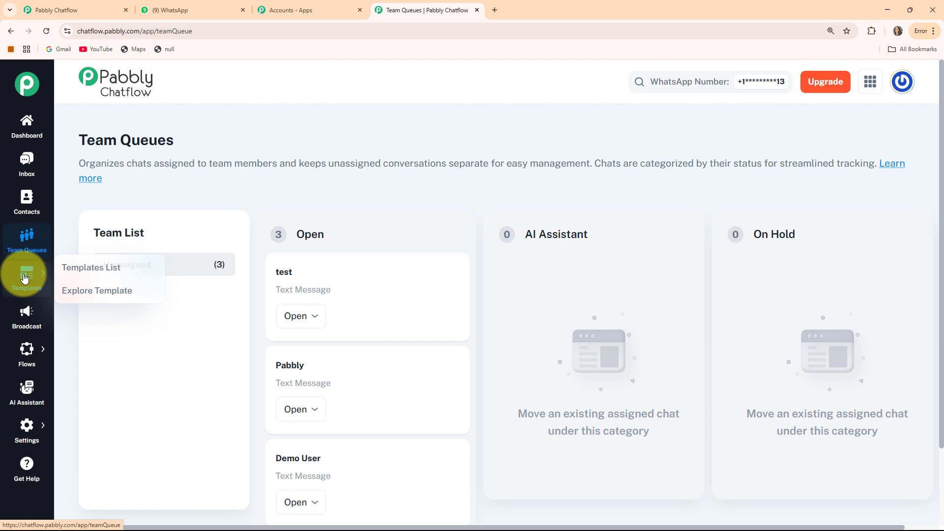
left_click(74, 268)
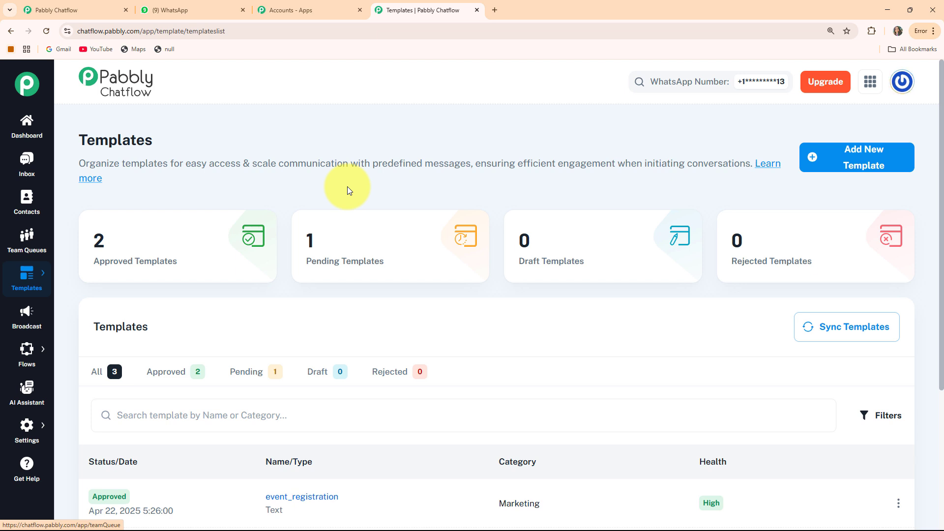
left_click(21, 321)
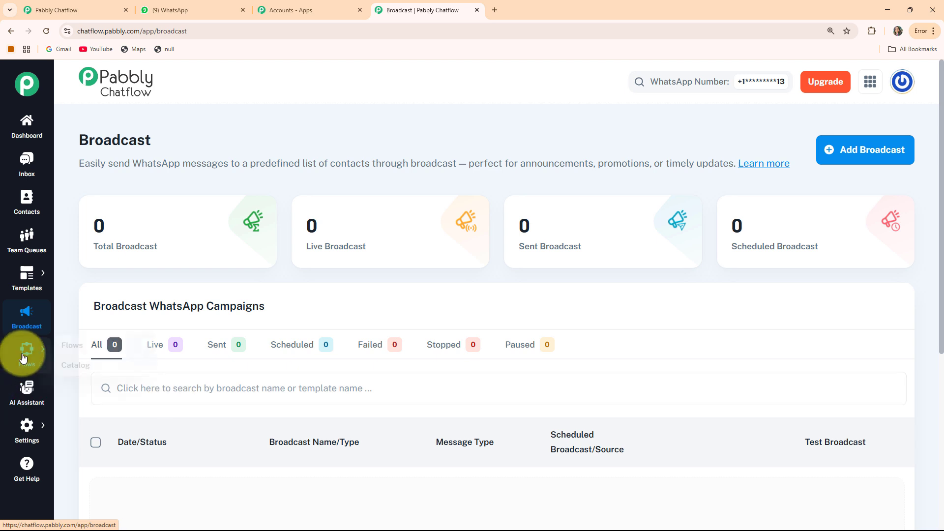
Step: Look over the Flows and AI Assistant pages, the available Settings options, and the Get Help page
mouse_move(29, 344)
left_click(63, 344)
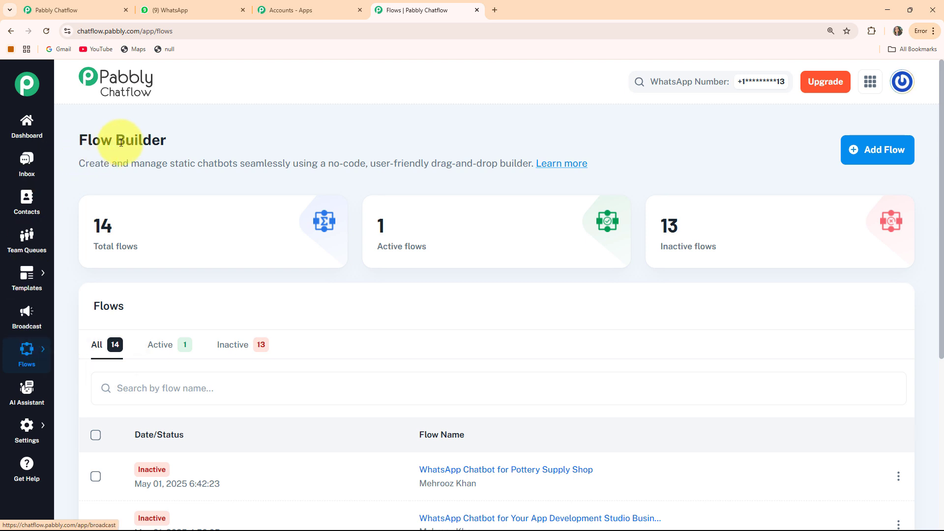
left_click(30, 393)
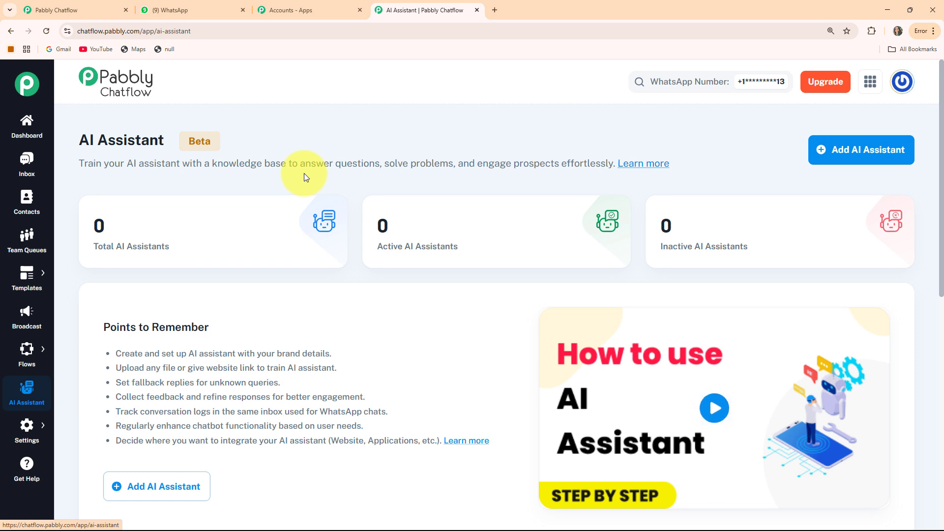
scroll(691, 344, "down", 2)
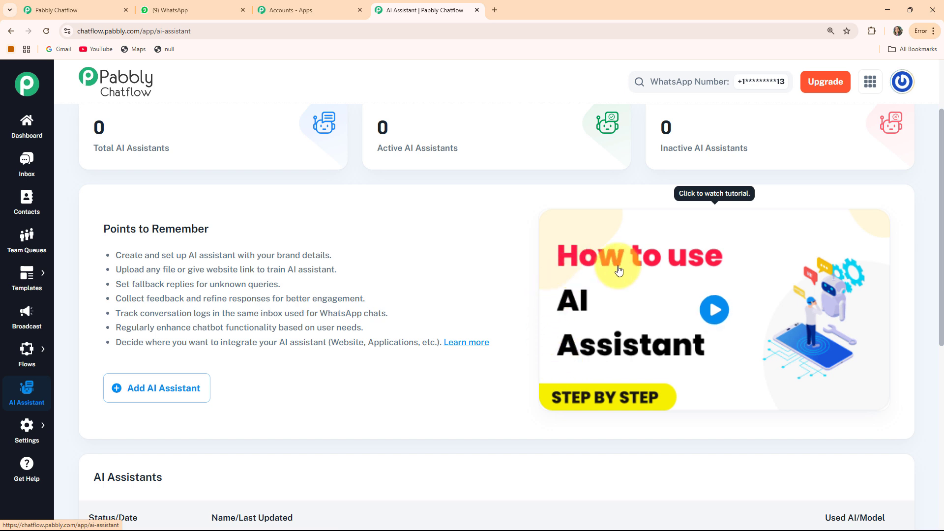
scroll(226, 385, "up", 2)
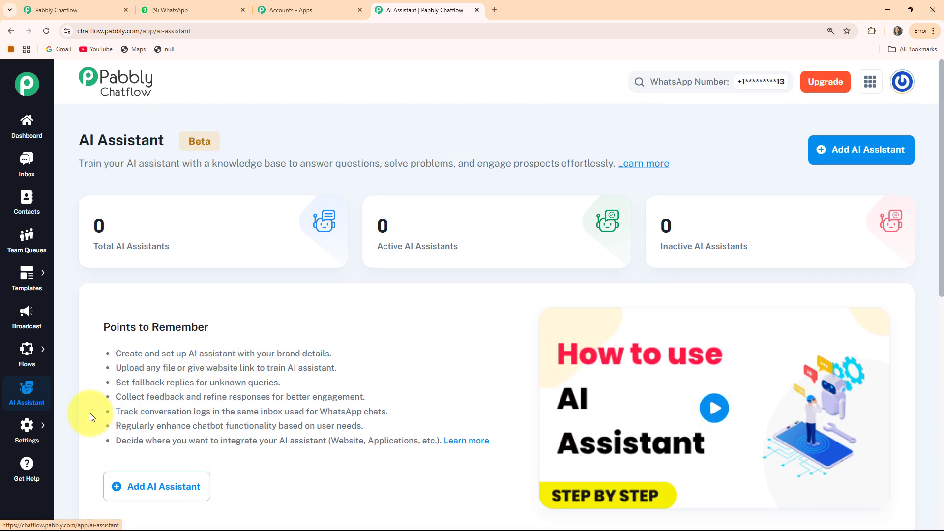
left_click(31, 440)
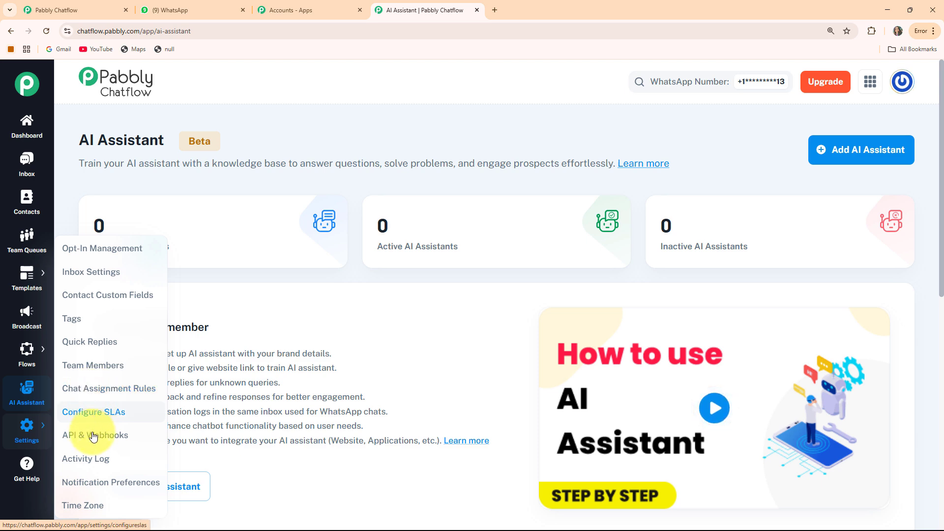
left_click(33, 472)
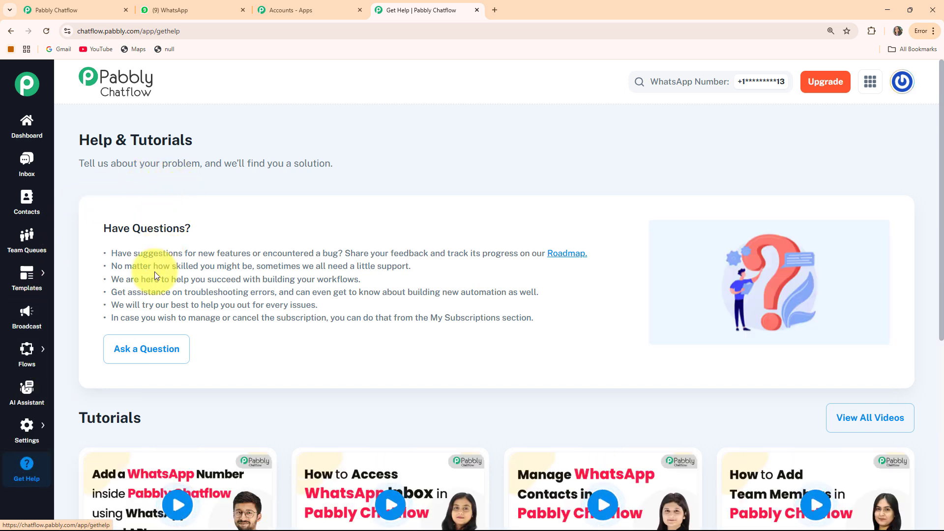
Step: Return to the Flow Builder and add a new flow
mouse_move(39, 356)
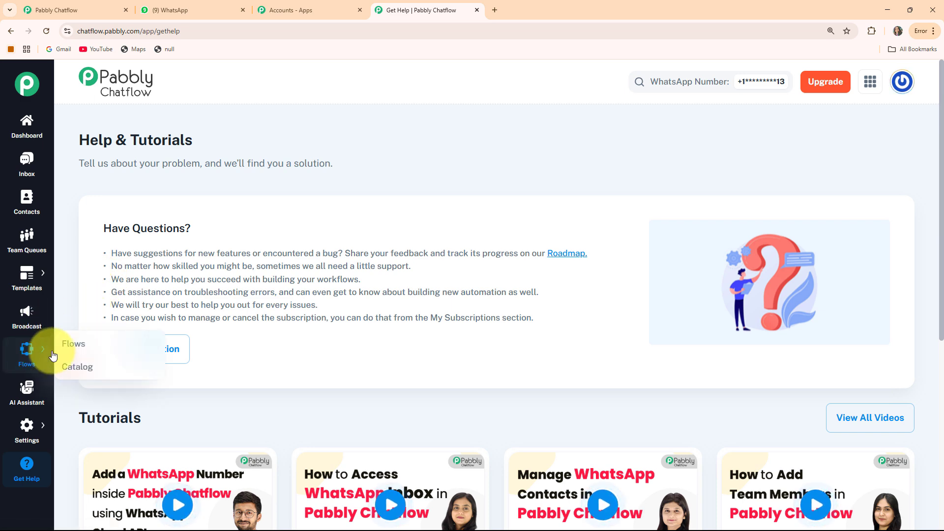
left_click(70, 351)
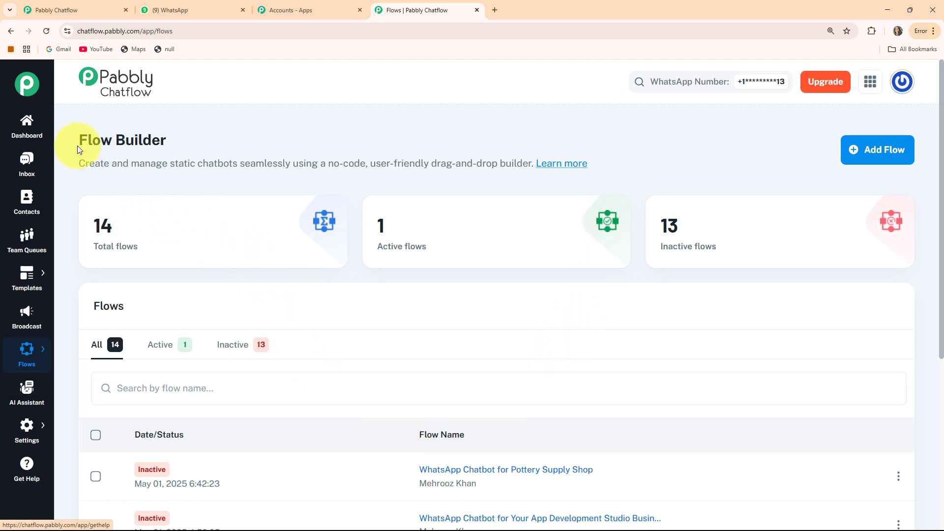
left_click_drag(78, 145, 195, 150)
left_click(86, 172)
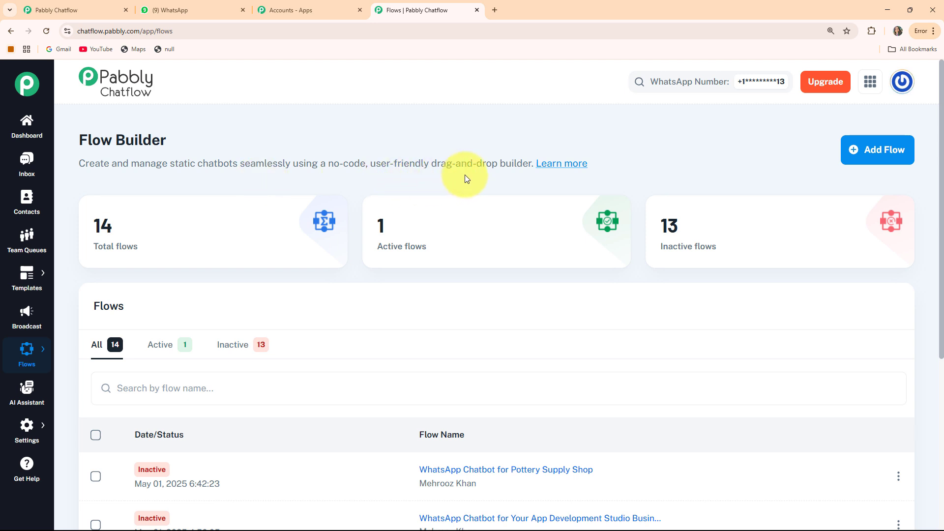
scroll(162, 226, "down", 1)
scroll(159, 225, "up", 1)
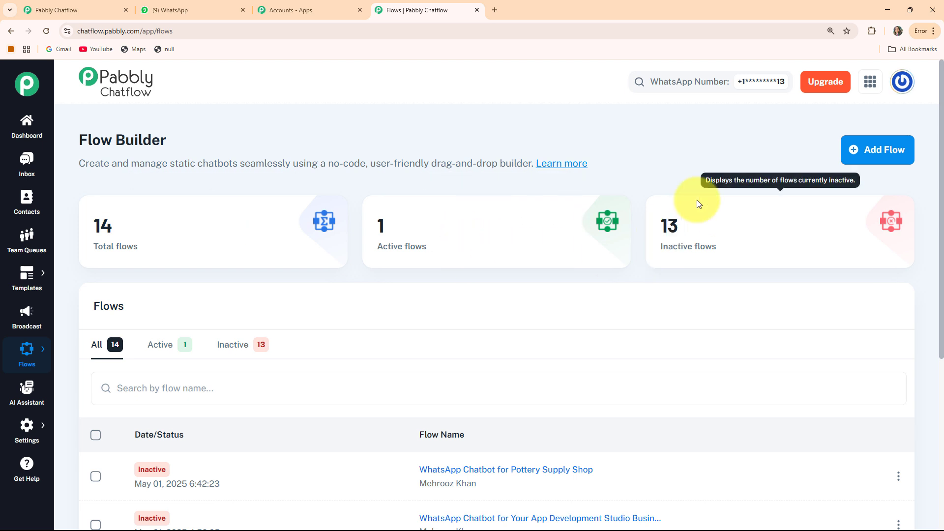
left_click(877, 152)
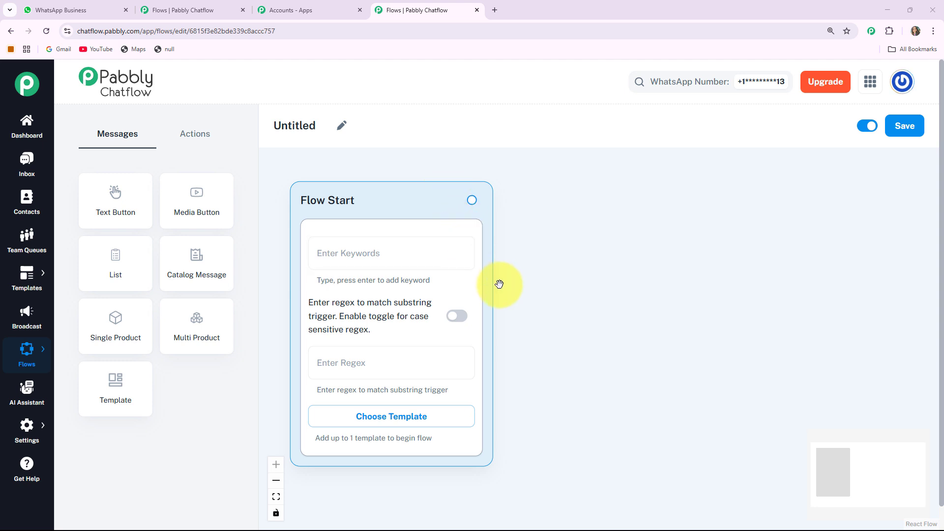
Step: Rename the untitled flow as "WhatsApp Chatbot for Alternative Energy Supplier"
left_click(342, 125)
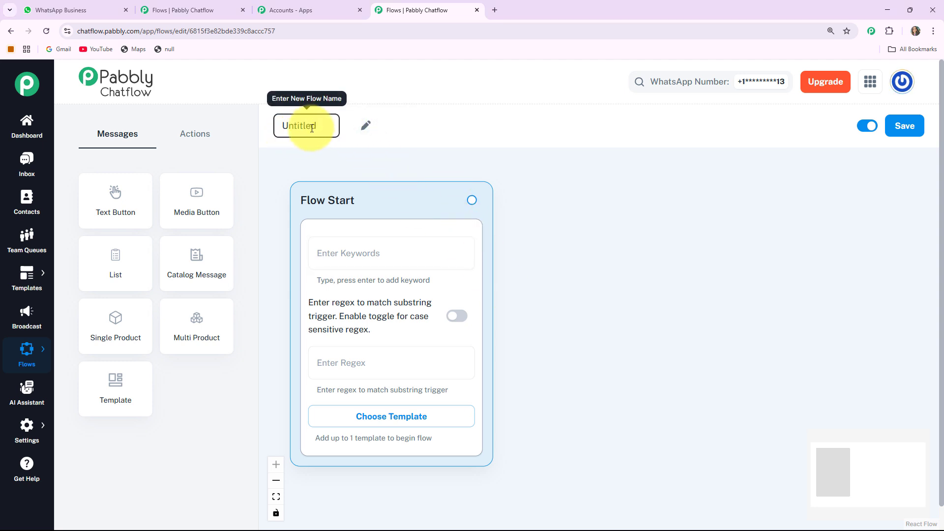
left_click_drag(321, 125, 269, 122)
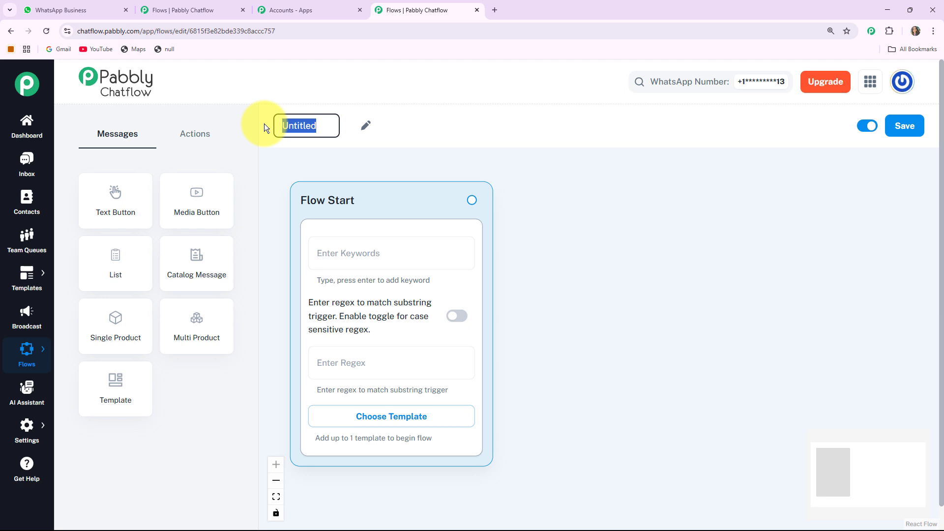
type("WhatsApp Chatbot for Alternative Energy Supplier")
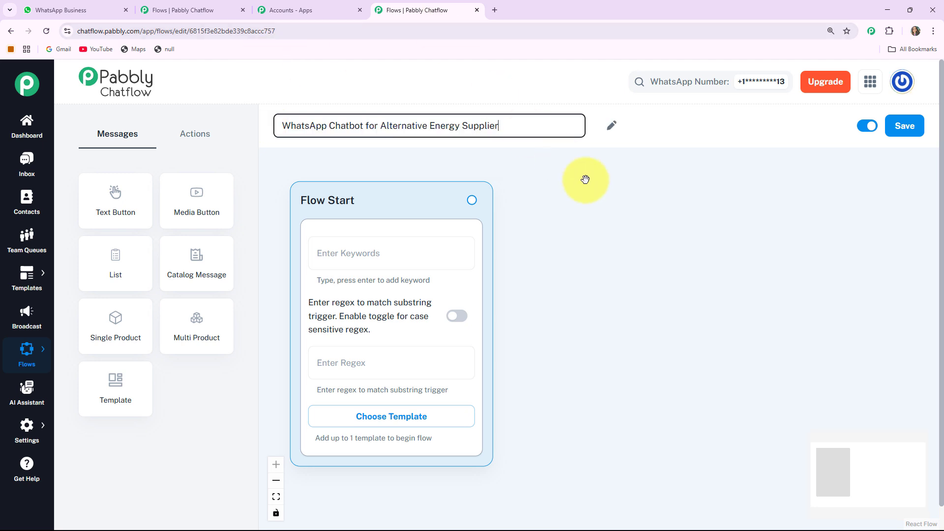
left_click(594, 198)
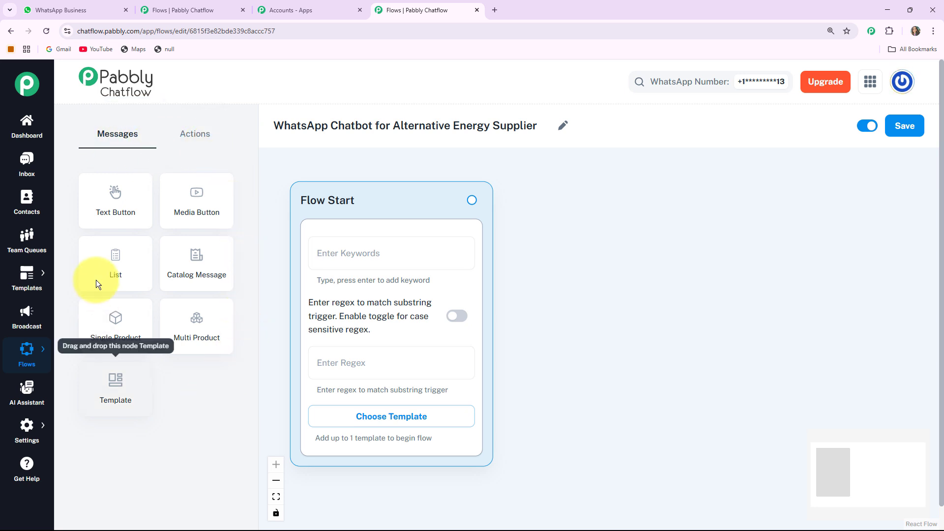
Step: Look over the available message and action nodes, then the list of approved templates for starting the flow
left_click(194, 134)
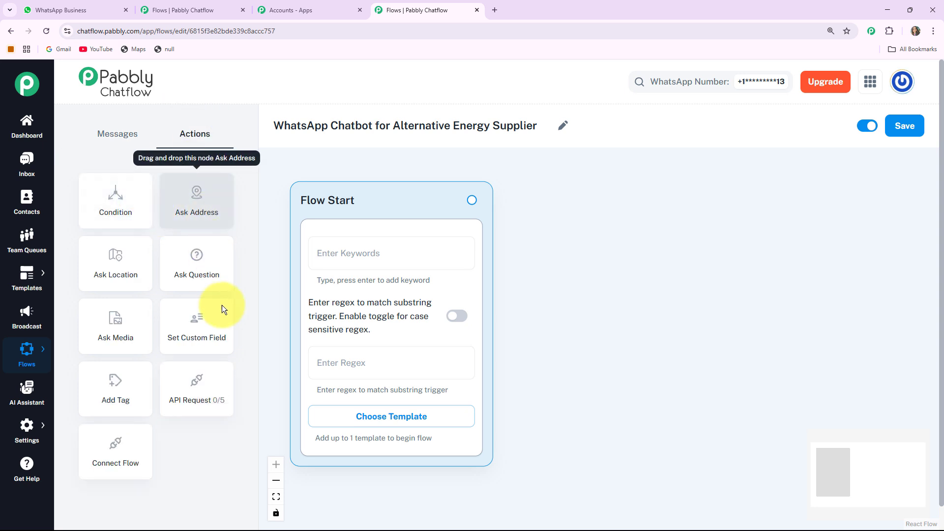
left_click(123, 143)
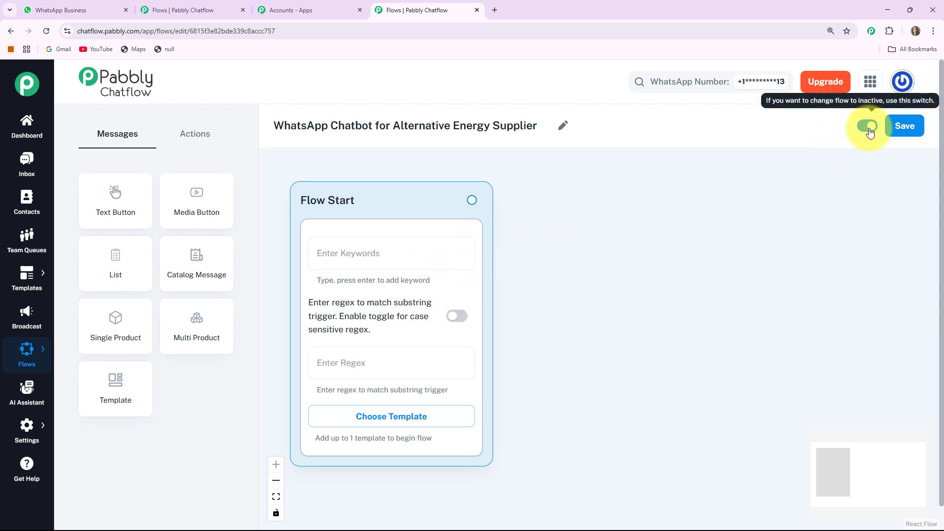
left_click(902, 132)
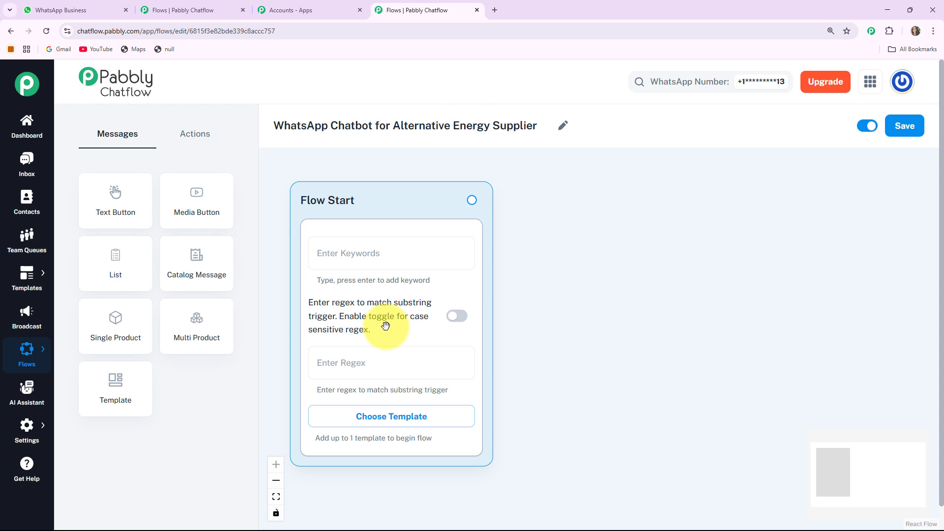
left_click(379, 426)
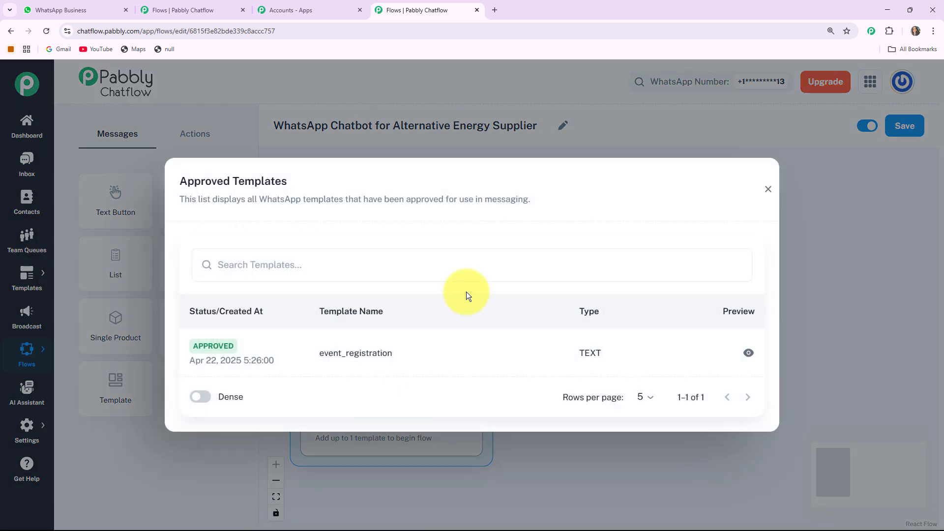
left_click(768, 190)
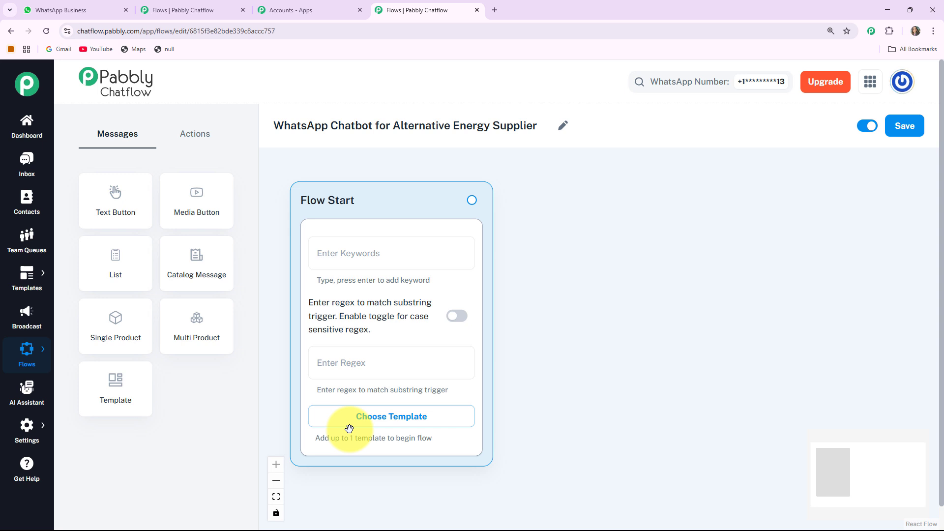
Step: Set the Flow Start trigger regex to [\s\S]+
left_click(335, 366)
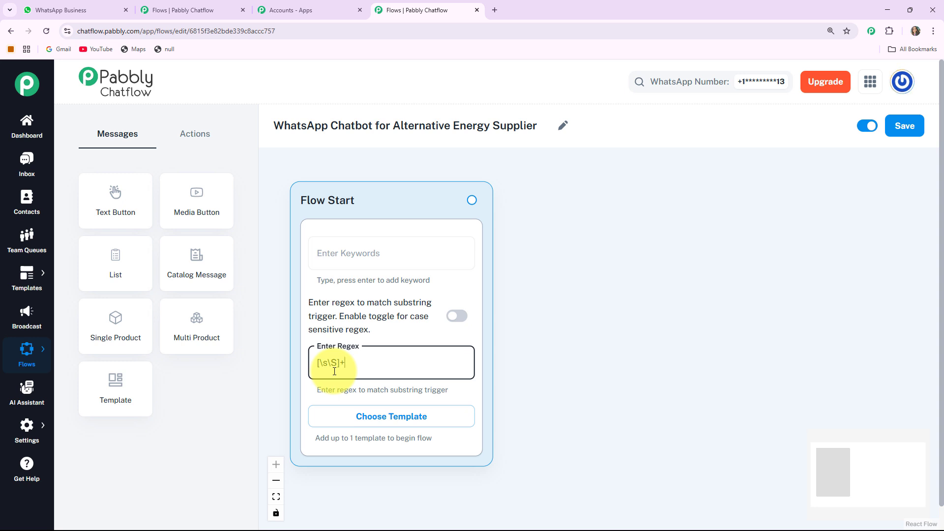
left_click(456, 303)
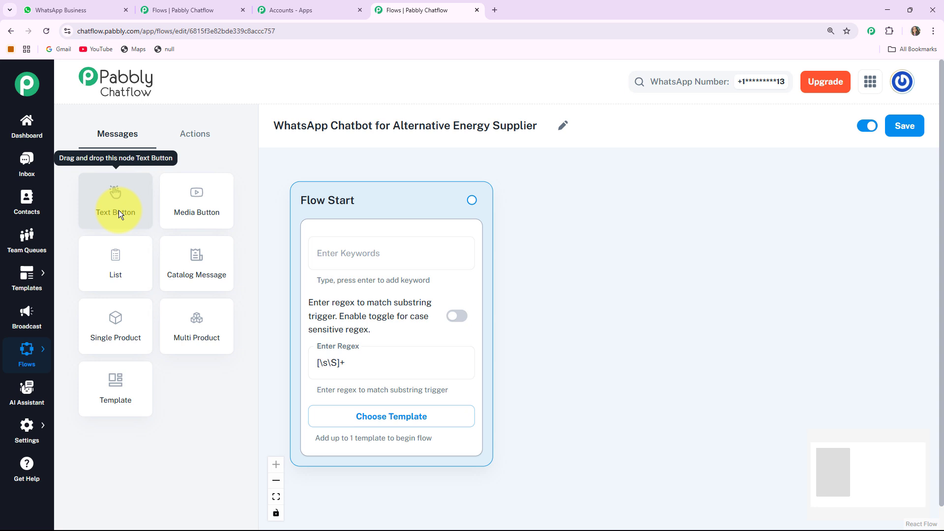
Step: Add a Text Button message beside Flow Start and paste in the welcome text ending "Please tell how can I help you?"
left_click(119, 210)
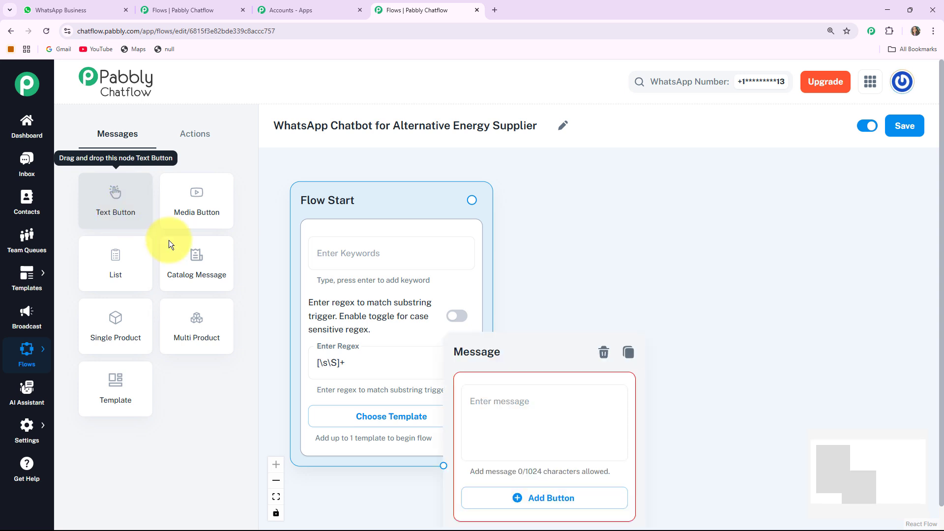
left_click_drag(531, 349, 605, 200)
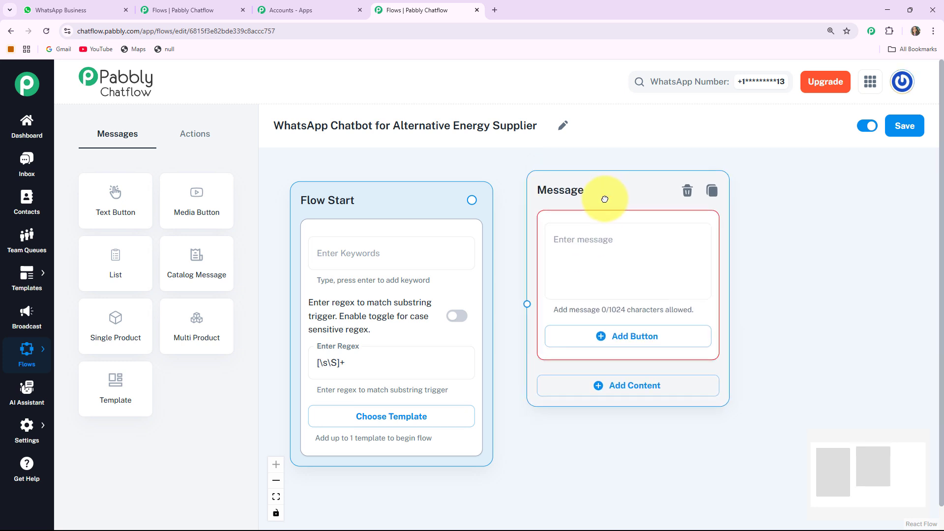
left_click(598, 236)
key("ctrl+v")
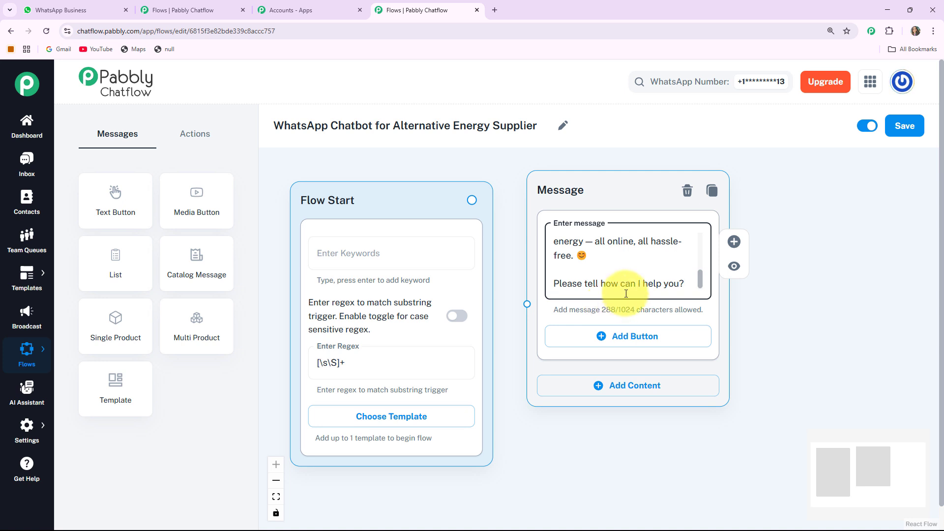
Step: Add three reply buttons to the welcome message: "Types of Energy?", "Install Solar Panels" and "Maintenance Services"
left_click(613, 339)
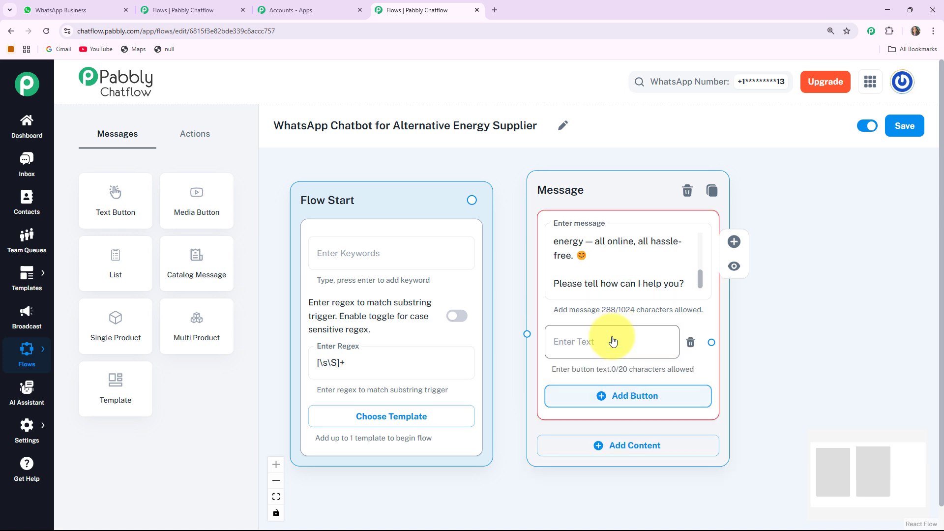
left_click(570, 341)
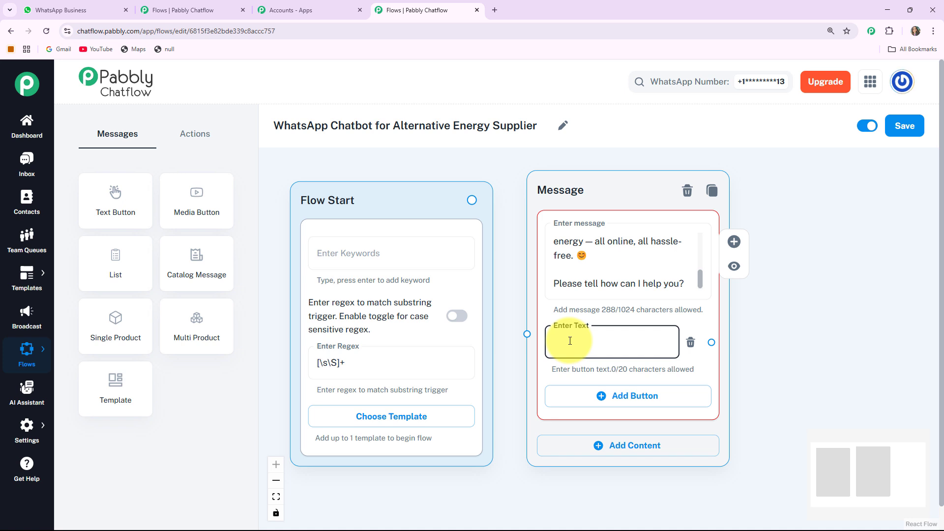
type("Types of Energy?")
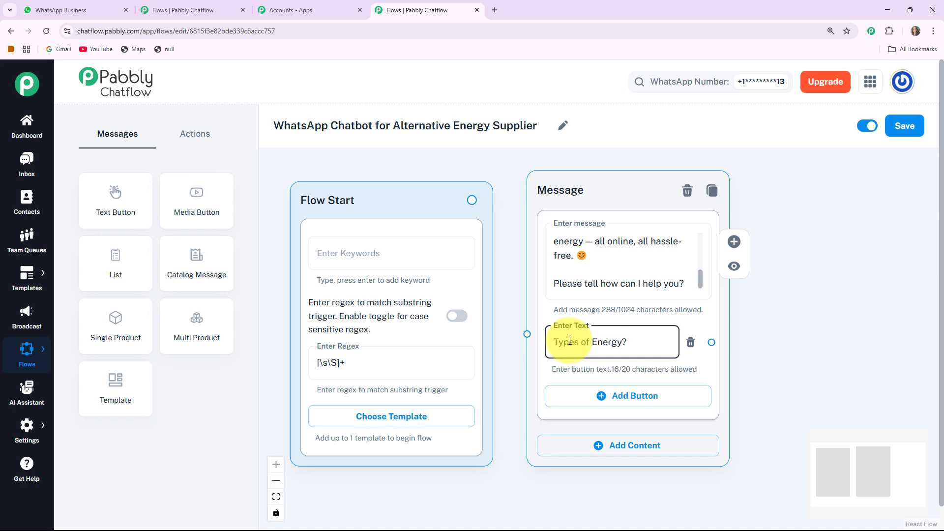
left_click(625, 394)
left_click(605, 401)
type("Install Solar Panels")
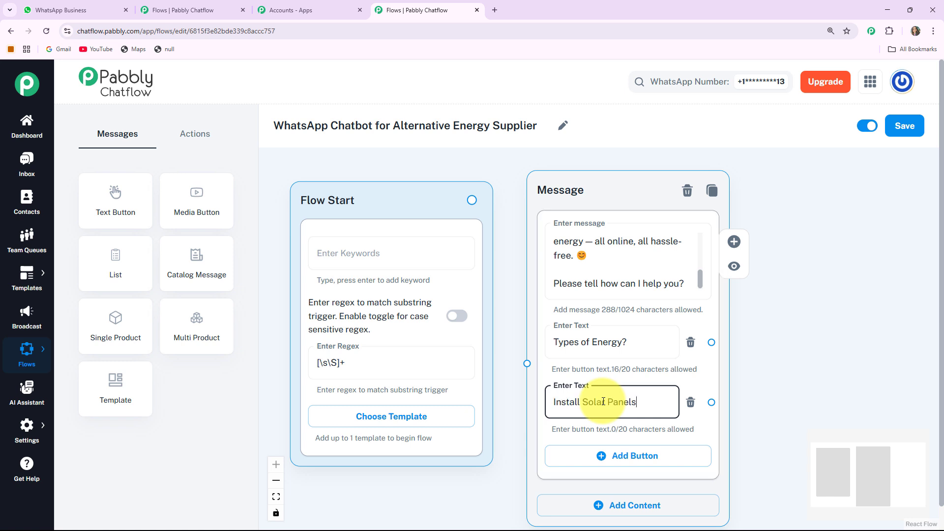
left_click(613, 462)
left_click(615, 460)
type("Maintenance Services")
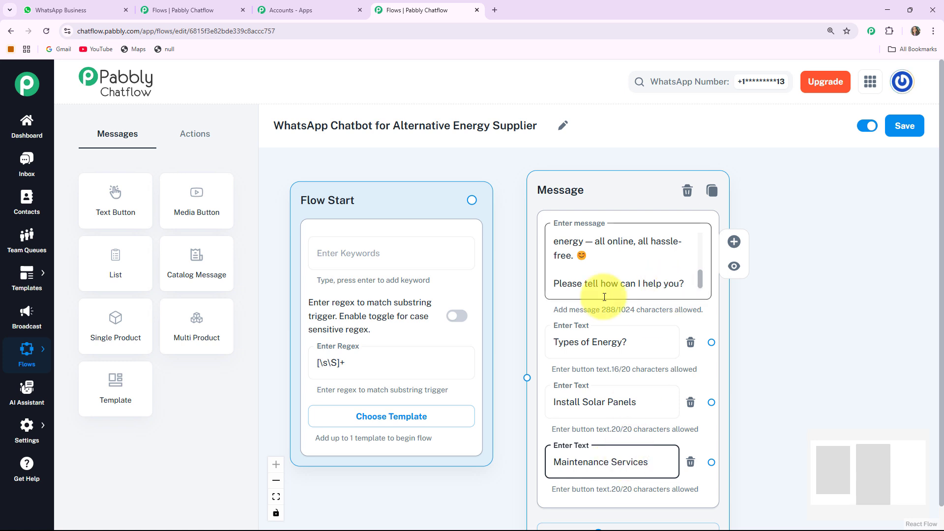
Step: Connect Flow Start to the welcome message and reposition that message beside it
left_click(473, 201)
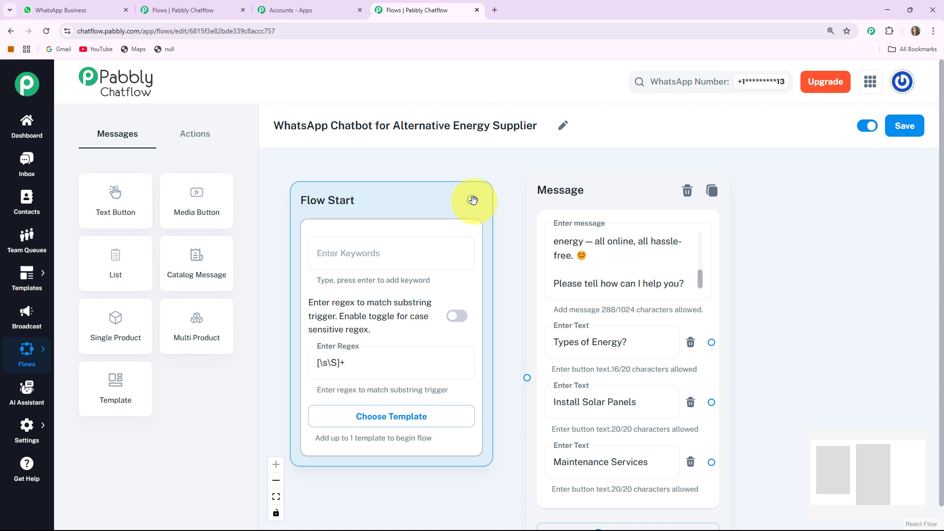
left_click_drag(472, 201, 527, 378)
left_click(605, 194)
left_click_drag(605, 198, 561, 187)
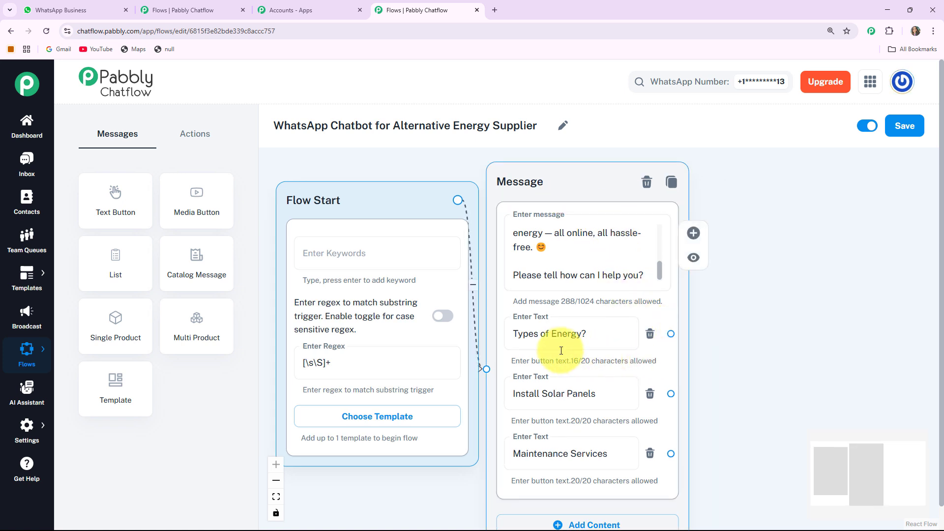
left_click_drag(561, 177, 573, 174)
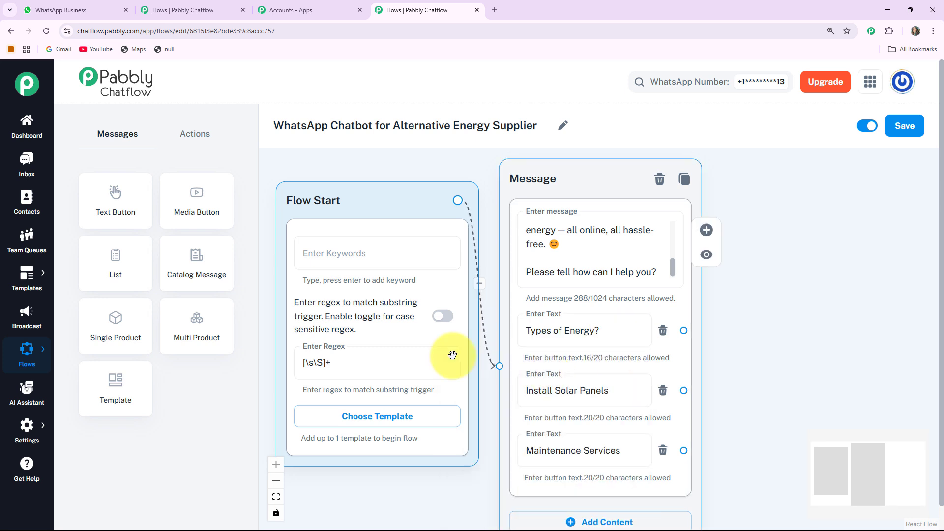
Step: Add a Text Button message with the pasted text ending "Custom Solutions Available based on your energy needs and location." and connect "Types of Energy?" to it
left_click_drag(100, 214, 816, 176)
left_click(816, 256)
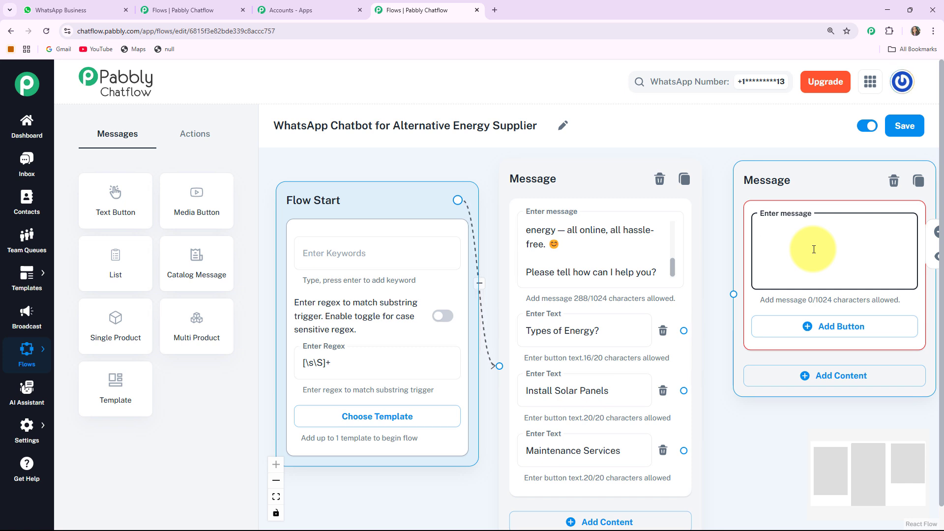
key("ctrl+v")
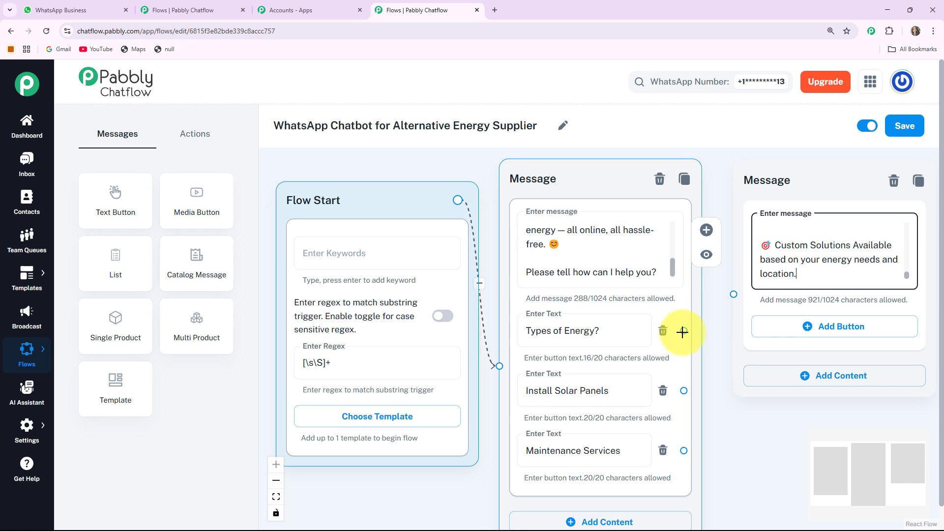
left_click_drag(683, 332, 719, 293)
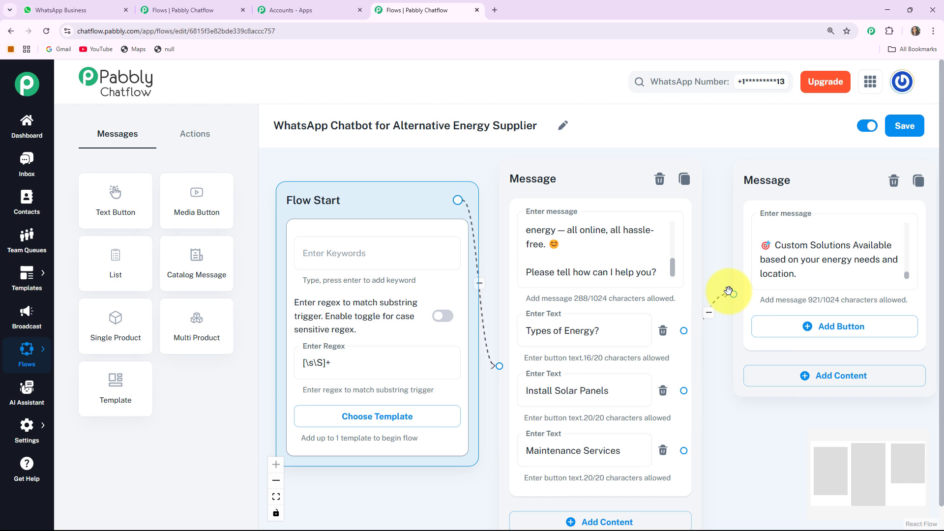
left_click_drag(728, 291, 733, 294)
left_click_drag(828, 166, 833, 238)
scroll(731, 429, "down", 1)
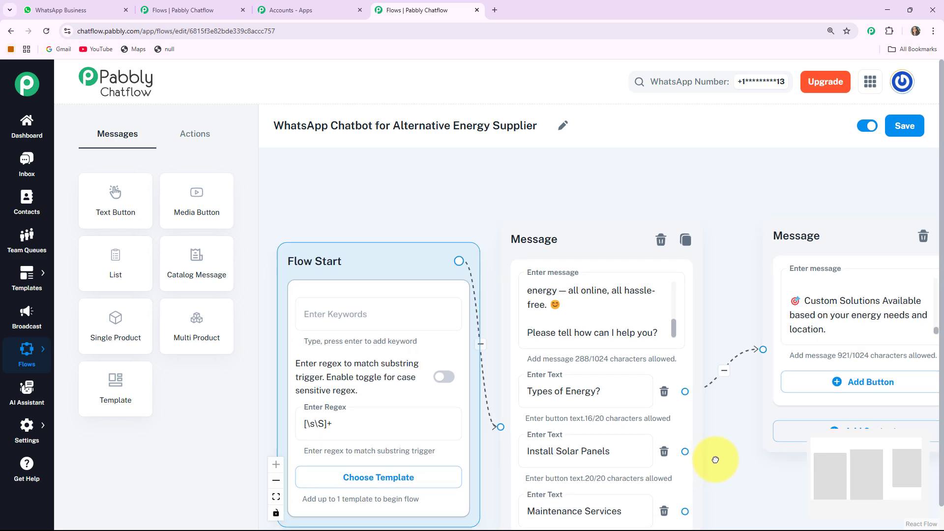
Step: Add a Text Button message with the pasted text ending "Energy independence and backup during power outages" and connect the "Install Solar Panels" button to it
left_click_drag(714, 457, 545, 384)
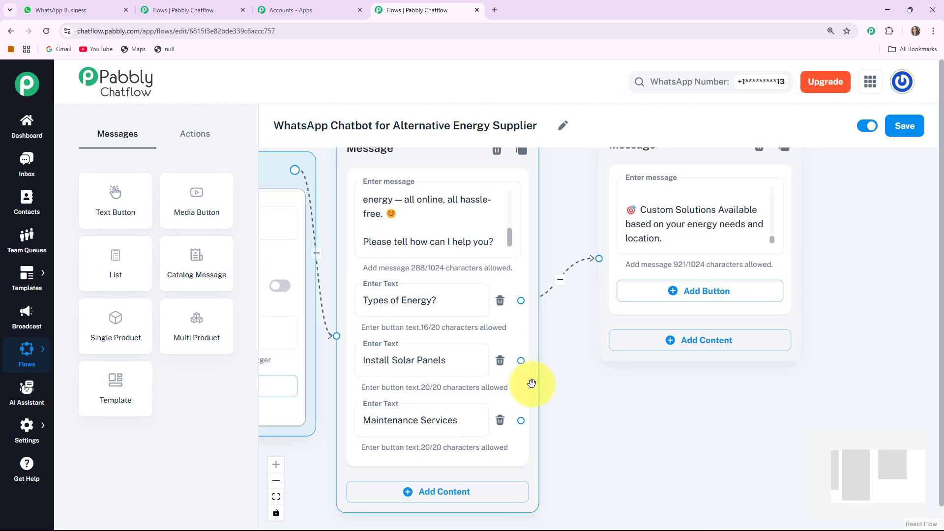
left_click(432, 361)
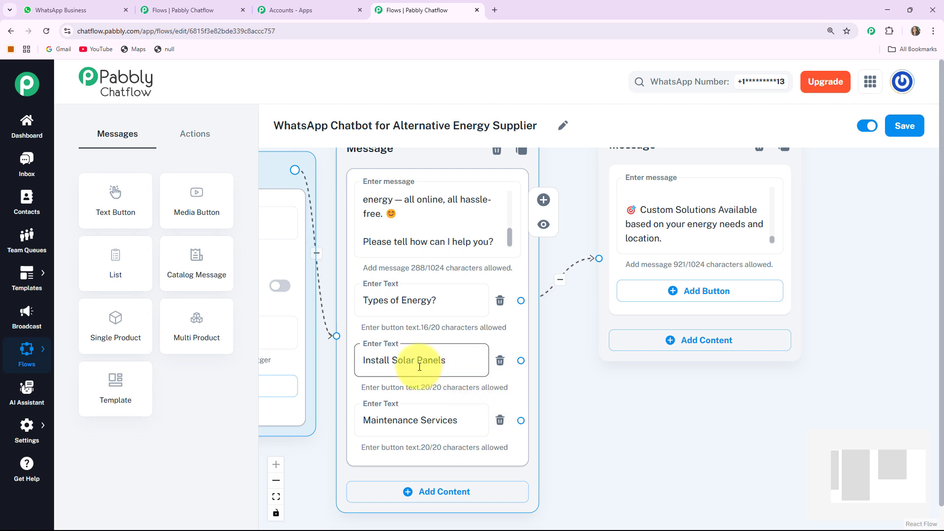
left_click(110, 201)
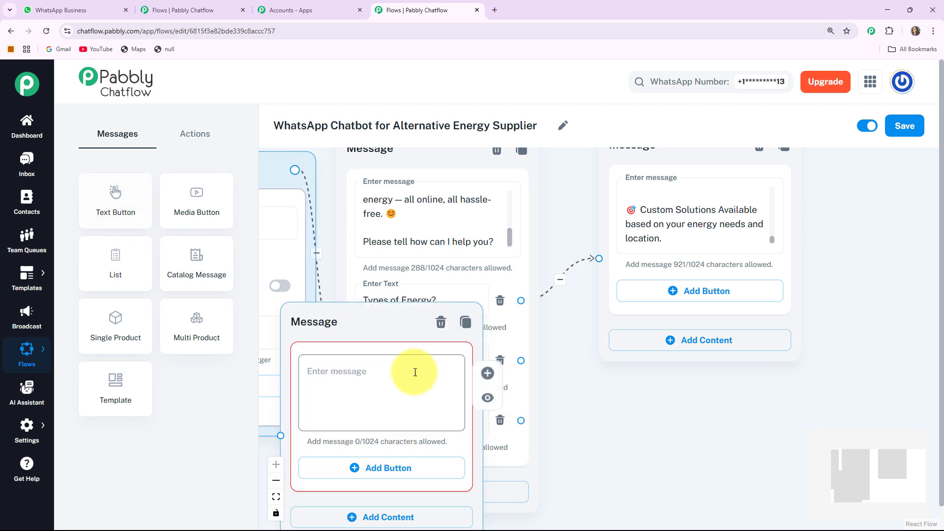
left_click_drag(362, 323, 691, 365)
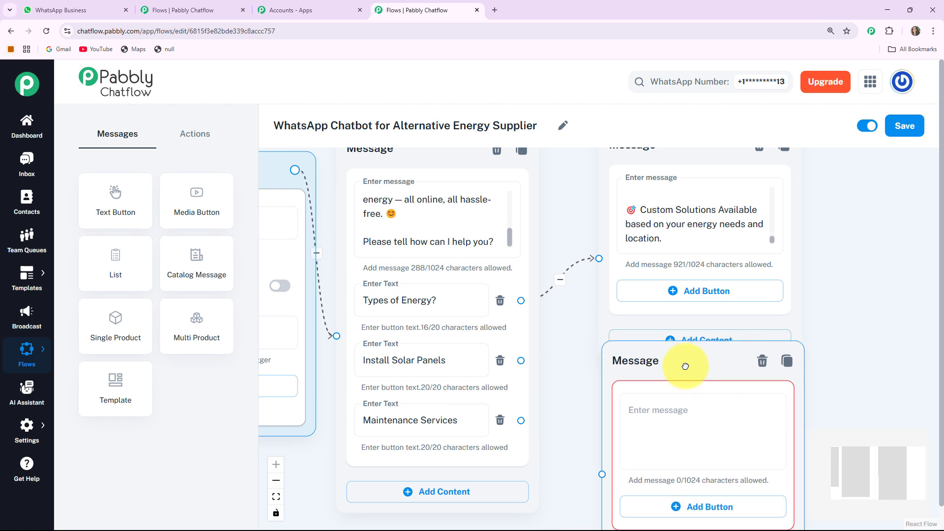
left_click(684, 411)
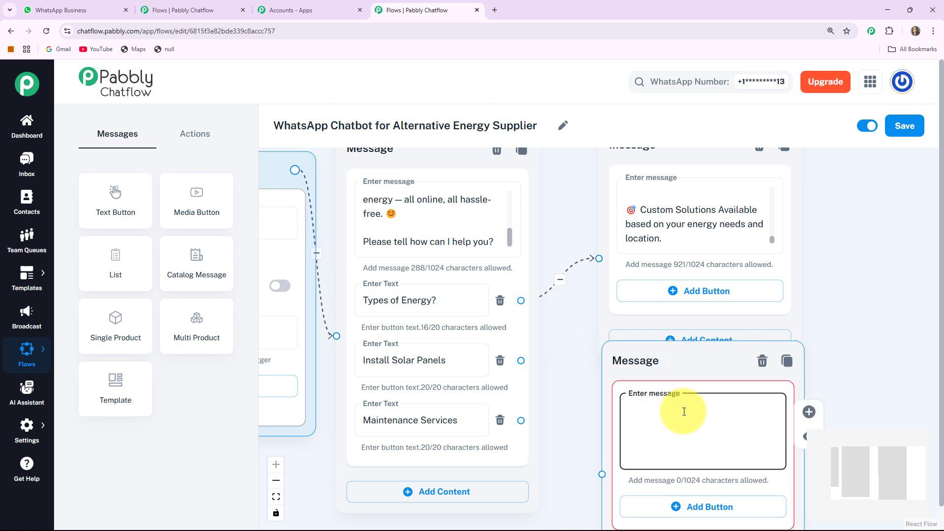
key("ctrl+v")
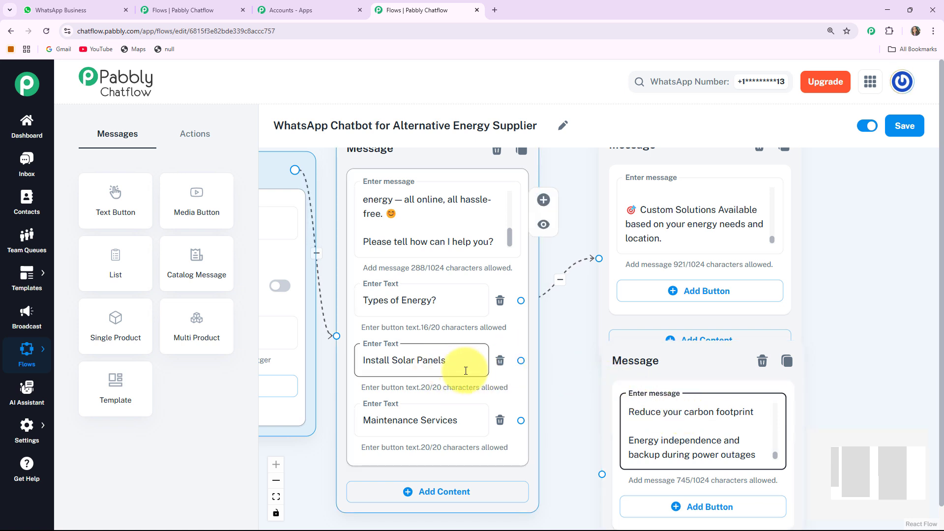
left_click_drag(520, 361, 601, 474)
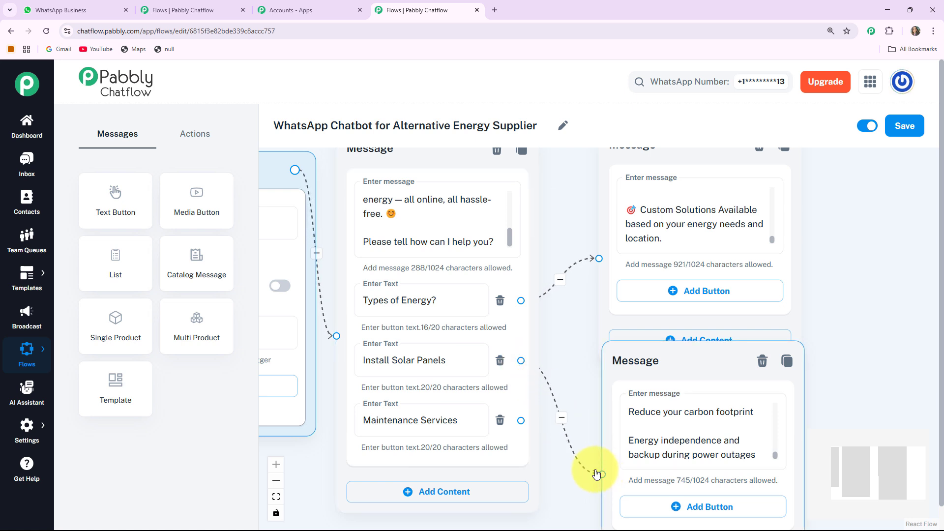
left_click_drag(784, 344, 923, 231)
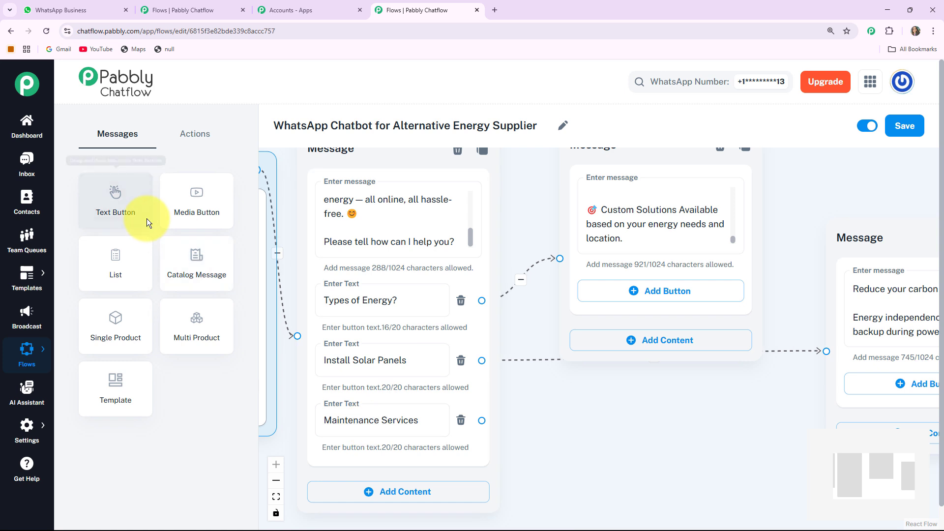
Step: Add a Text Button message with the pasted maintenance text ending "choose what suits you best!" and connect the "Maintenance Services" button to it
left_click(125, 211)
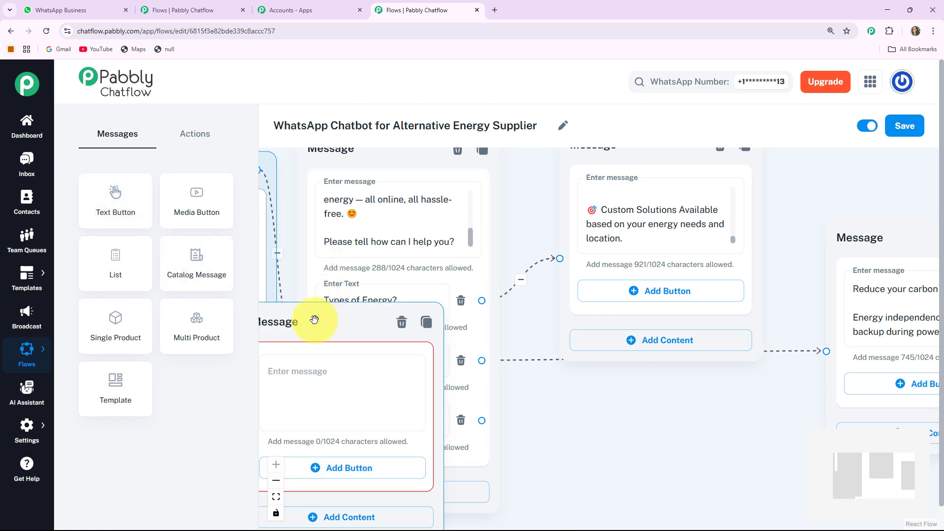
left_click_drag(315, 320, 640, 347)
left_click(615, 402)
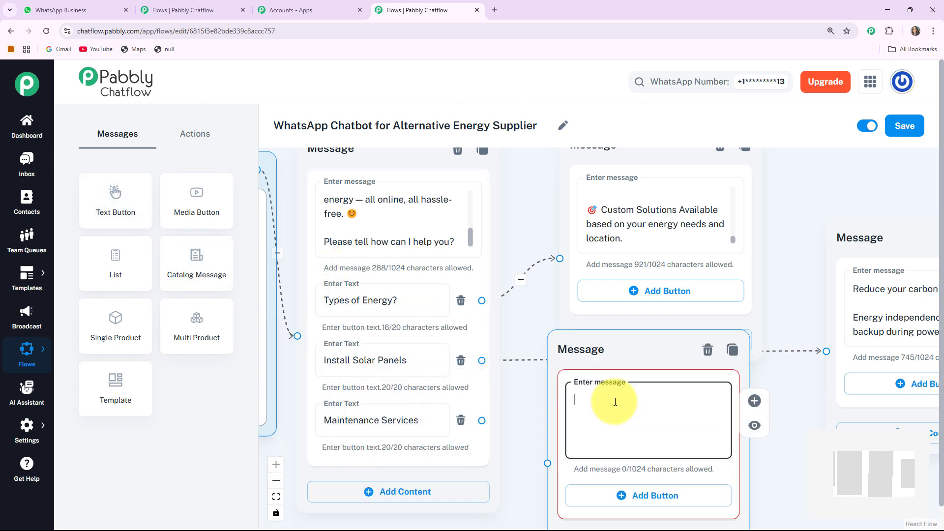
key("ctrl+v")
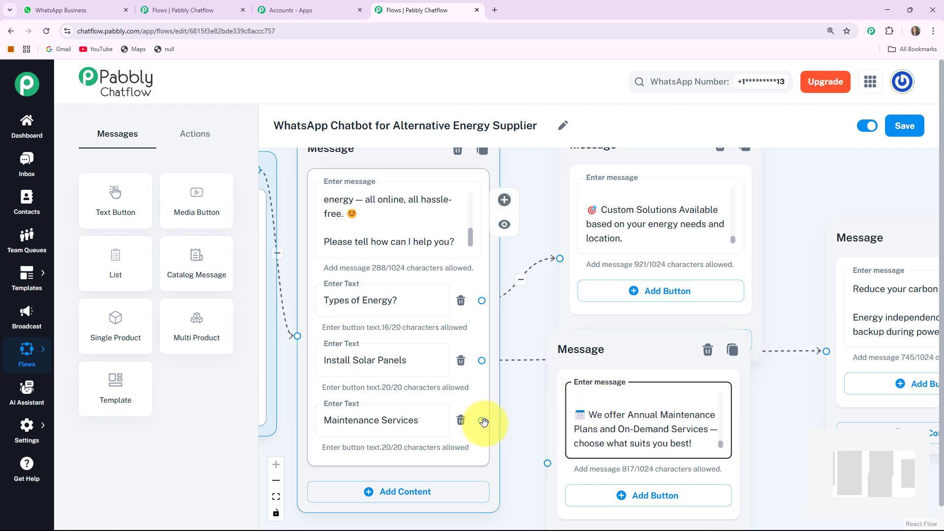
left_click_drag(482, 422, 548, 462)
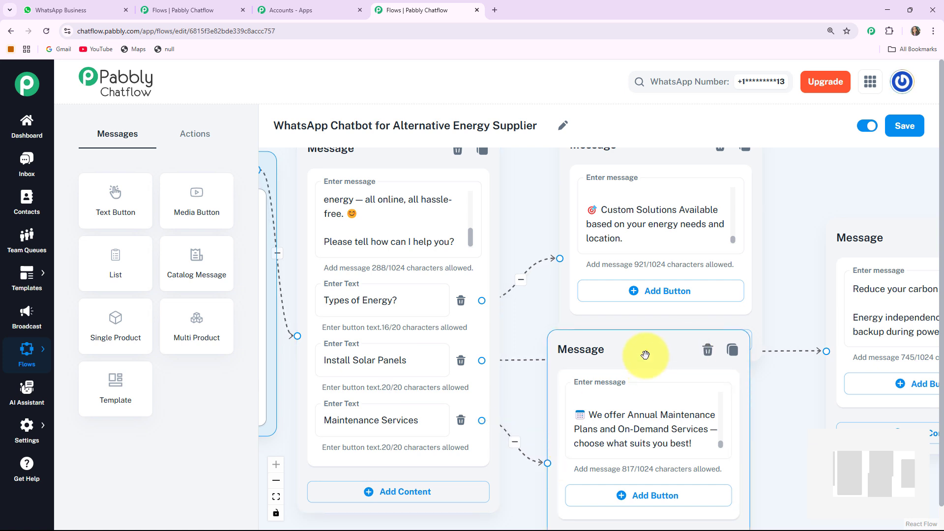
left_click_drag(648, 356, 655, 407)
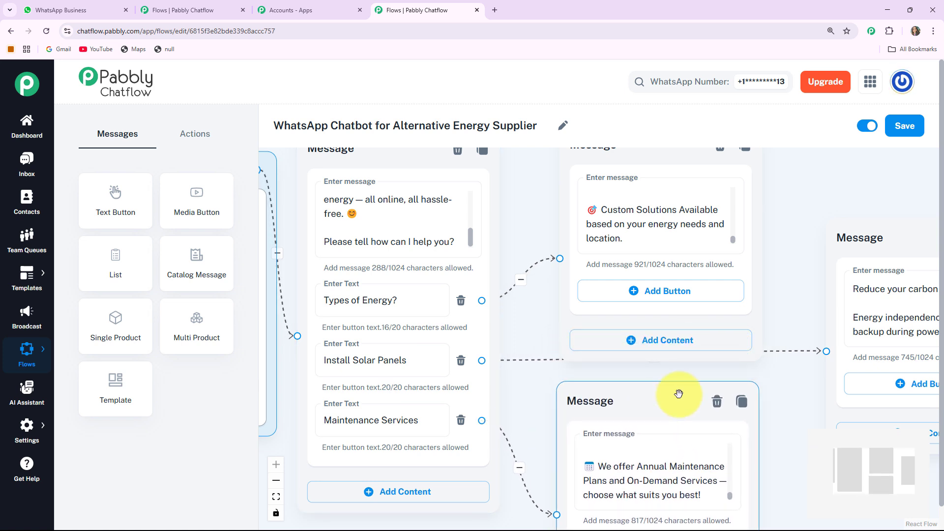
Step: Save the WhatsApp chatbot flow with all its connected messages in view
scroll(791, 274, "down", 1)
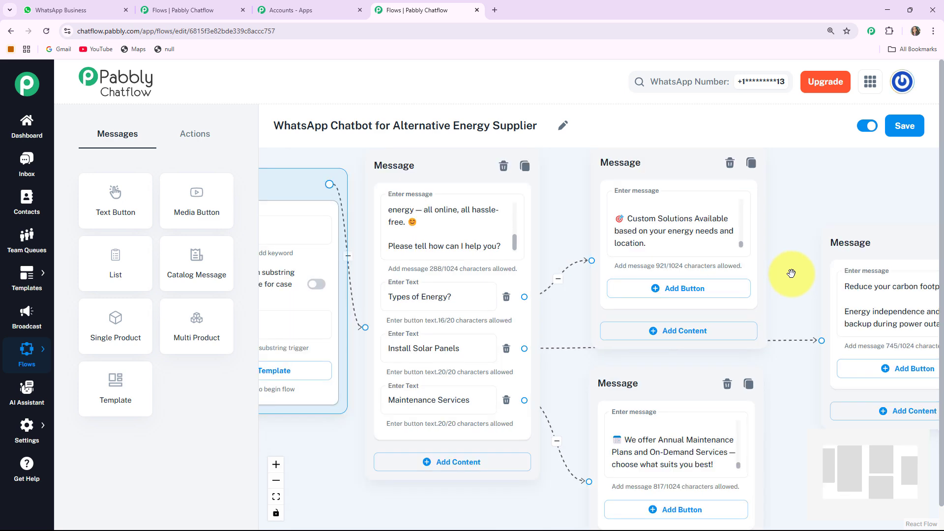
scroll(791, 273, "down", 2)
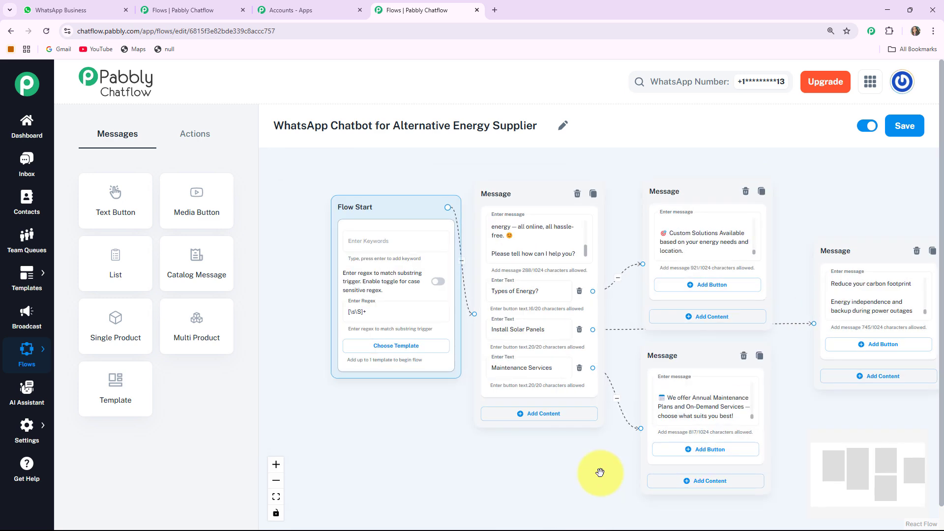
left_click_drag(600, 472, 563, 468)
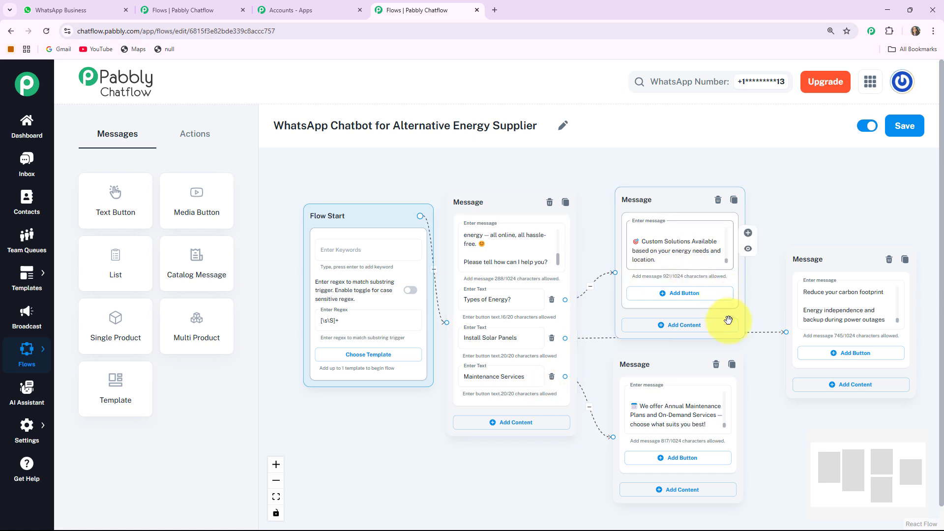
left_click(894, 132)
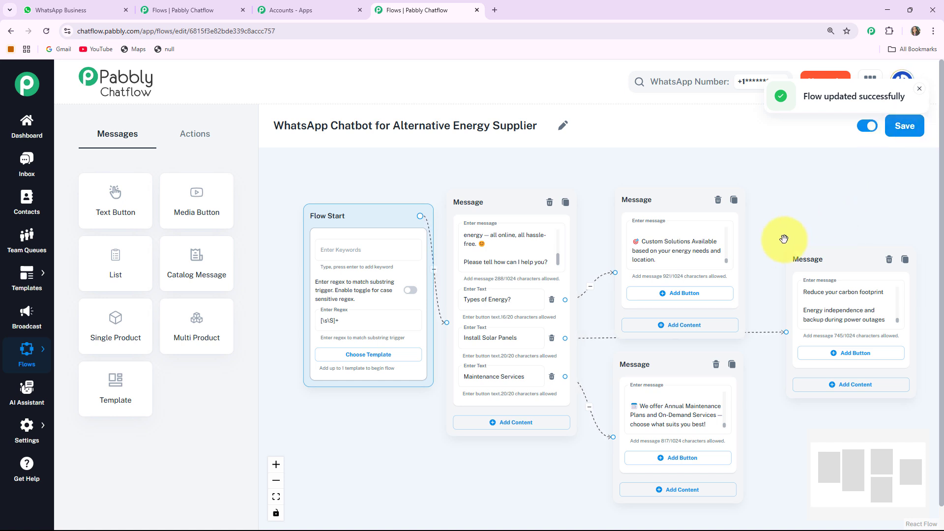
Step: Switch to WhatsApp, send "hi" to Voltas Alternative Energy Supplier and choose the "Types of Energy?" reply in the welcome message
left_click(75, 8)
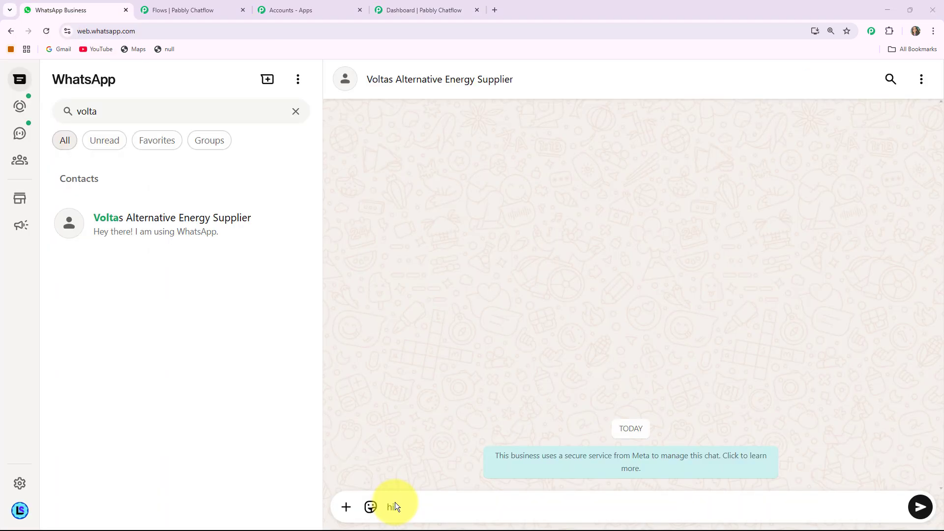
key("Return")
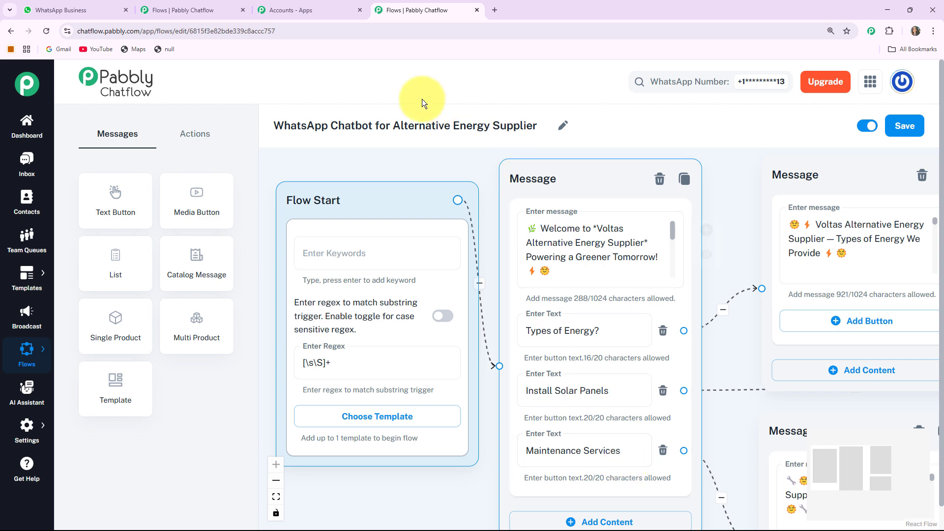
left_click(70, 10)
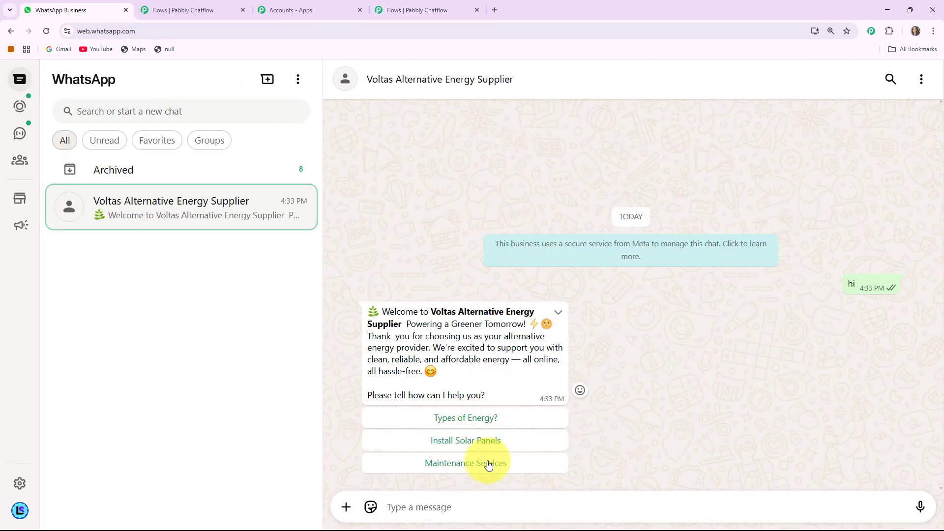
left_click(485, 422)
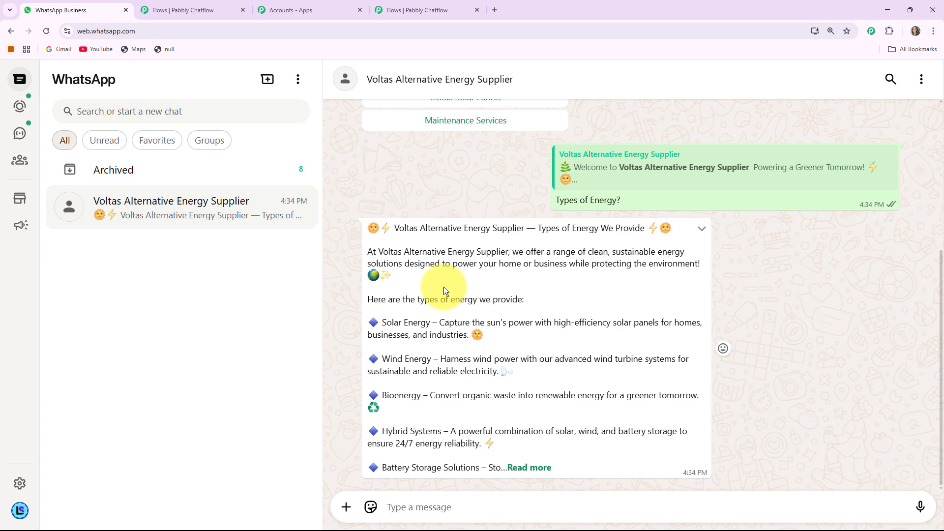
Step: Choose the "Install Solar Panels" reply in the welcome message and review the chatbot's answer in the chat
scroll(467, 162, "up", 2)
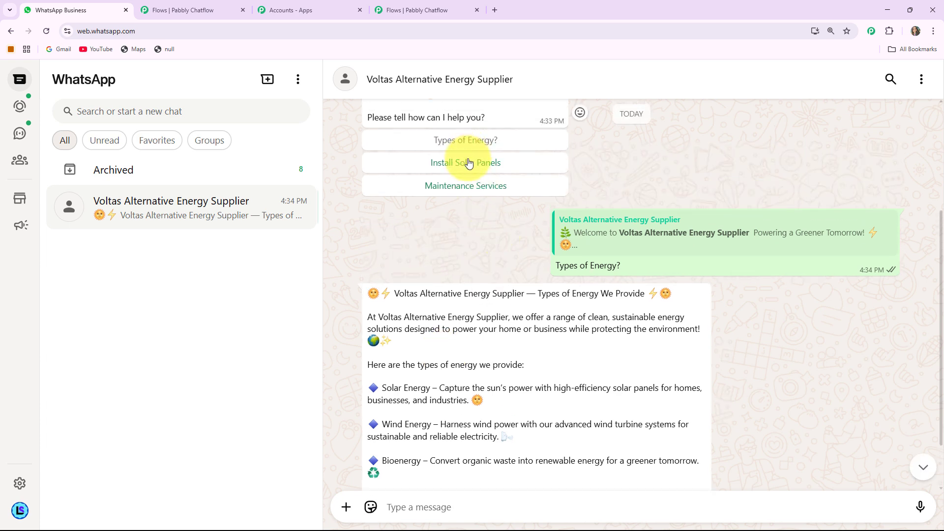
left_click(468, 162)
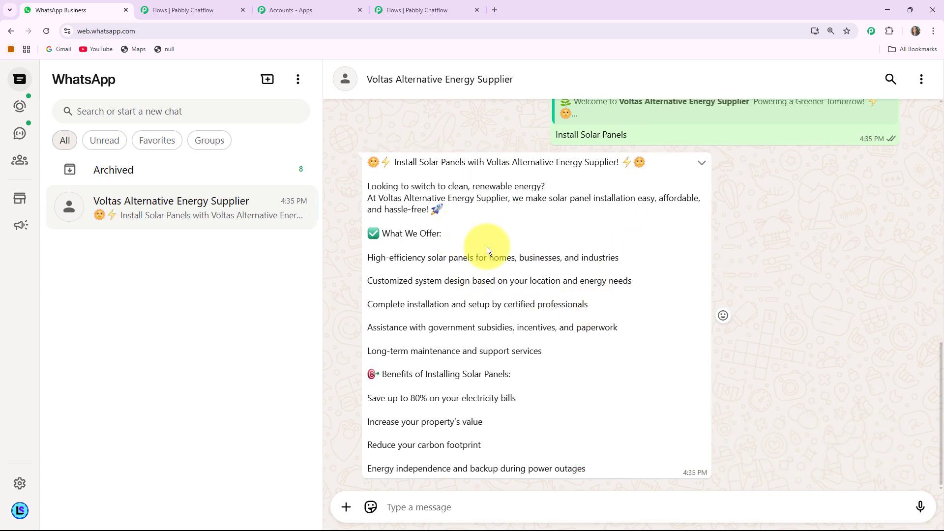
scroll(487, 246, "up", 4)
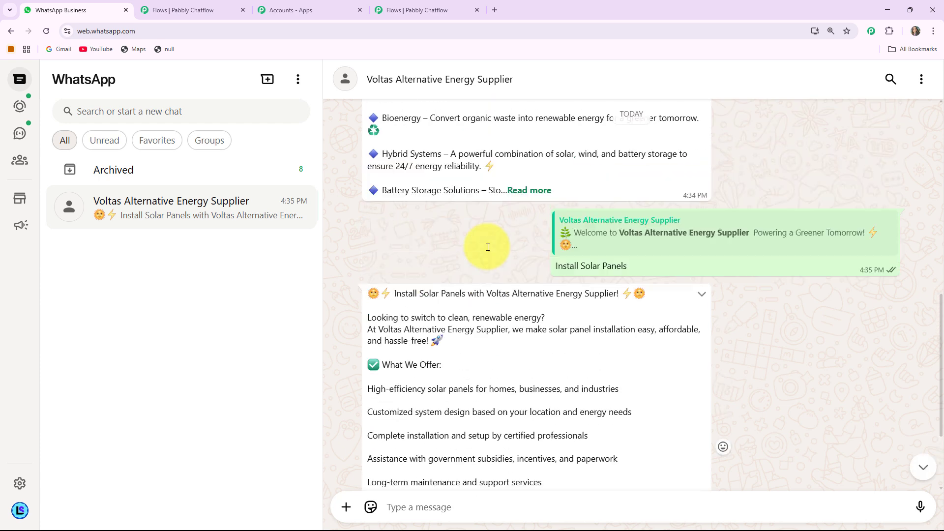
scroll(487, 246, "down", 4)
scroll(487, 247, "up", 4)
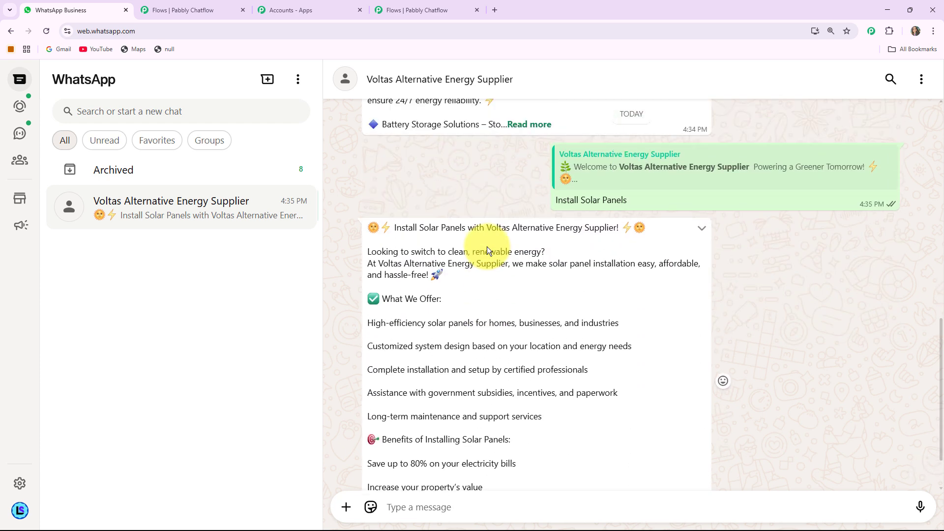
scroll(481, 222, "down", 4)
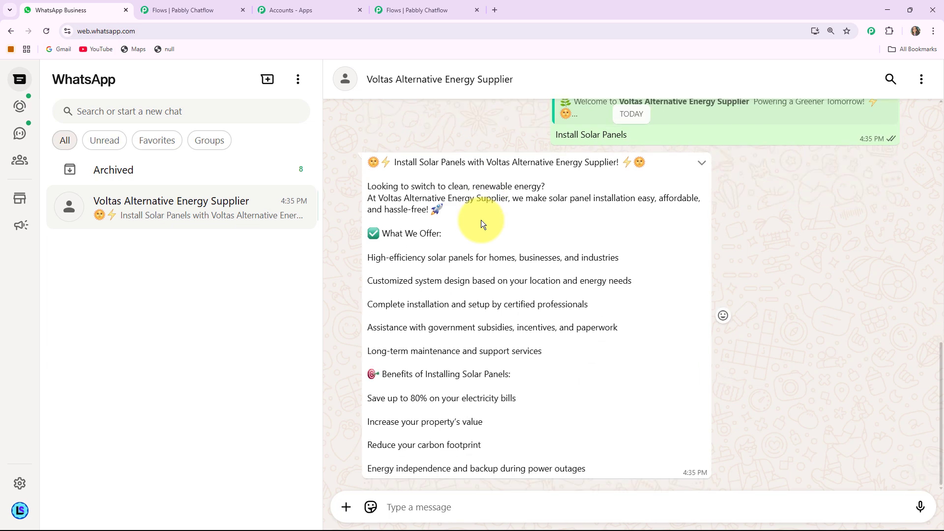
scroll(481, 219, "up", 7)
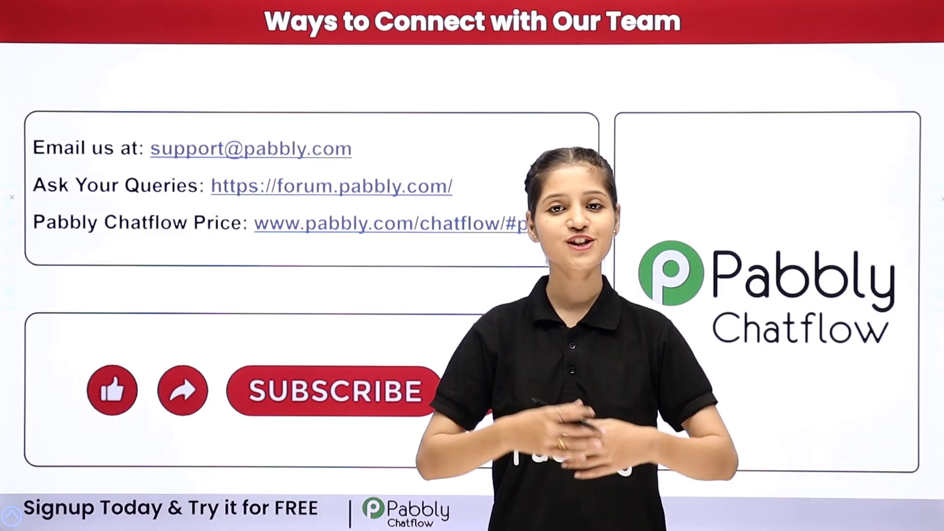